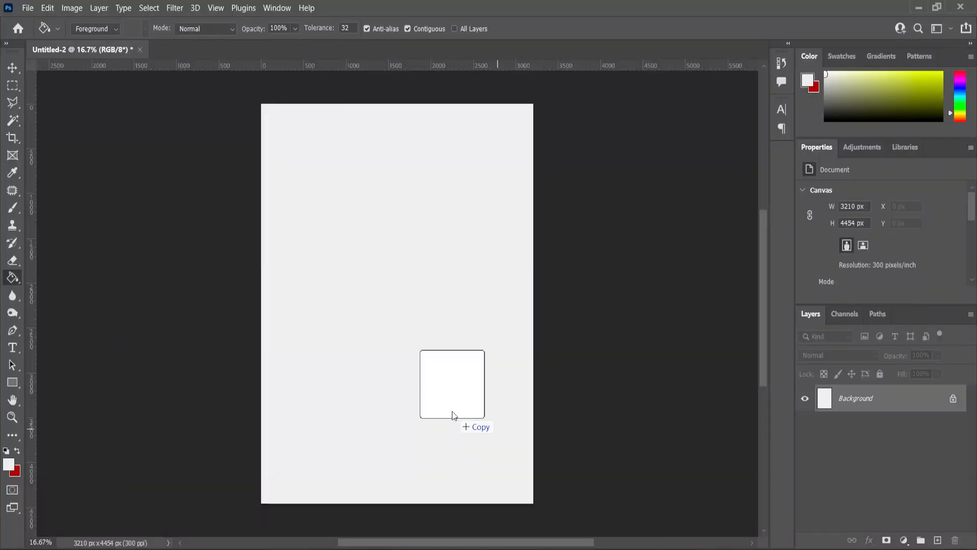
- Place the Torn-paper image onto the canvas and flip it vertically
{"action": "left_click_drag", "start_coordinate": [533, 231], "coordinate": [542, 227]}
{"action": "key", "text": "Return"}
{"action": "key", "text": "ctrl+t"}
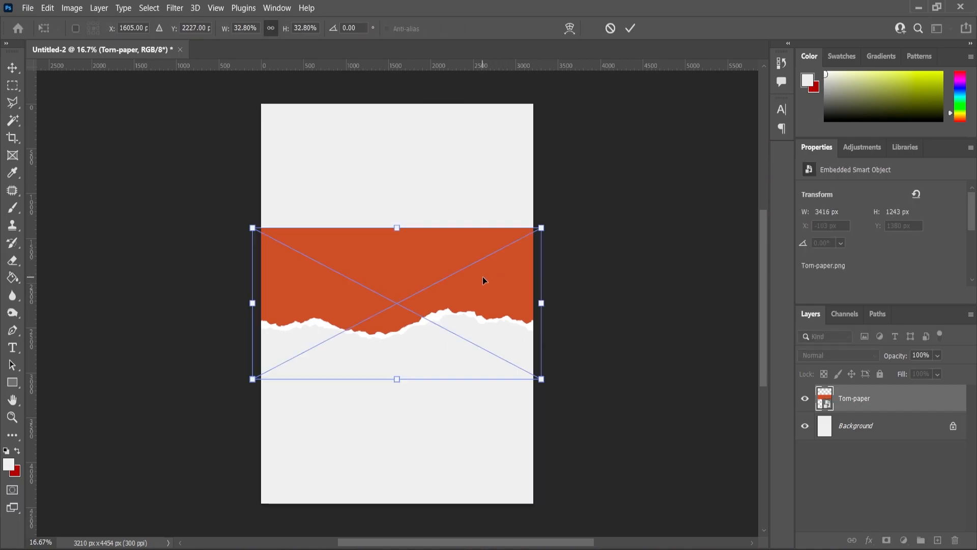
{"action": "right_click", "coordinate": [483, 277]}
{"action": "left_click", "coordinate": [527, 531]}
- Scale the torn paper to about 41.7% and position it flush with the canvas's lower edge
{"action": "left_click_drag", "start_coordinate": [457, 323], "coordinate": [423, 444]}
{"action": "left_click_drag", "start_coordinate": [542, 351], "coordinate": [580, 331]}
{"action": "left_click_drag", "start_coordinate": [493, 447], "coordinate": [495, 428]}
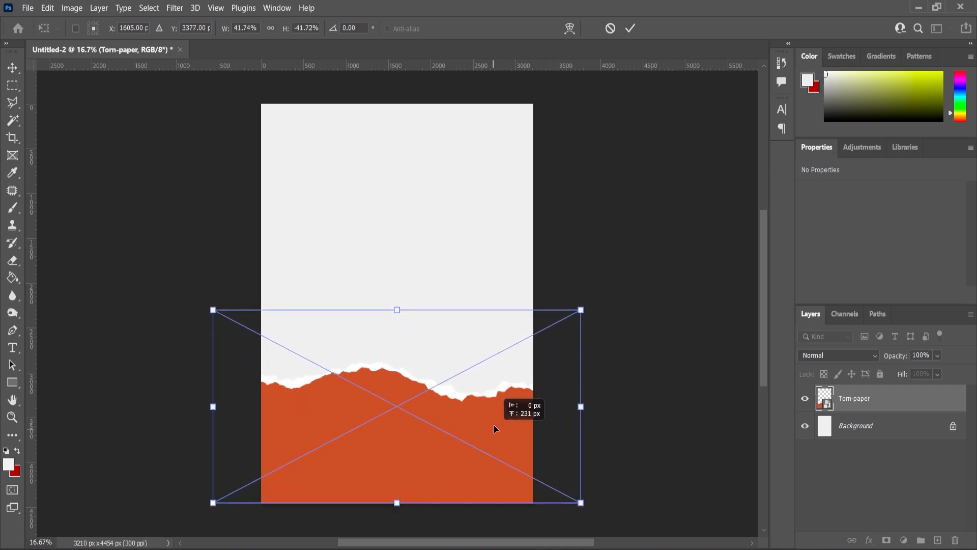
{"action": "left_click", "coordinate": [14, 70]}
{"action": "left_click", "coordinate": [169, 191]}
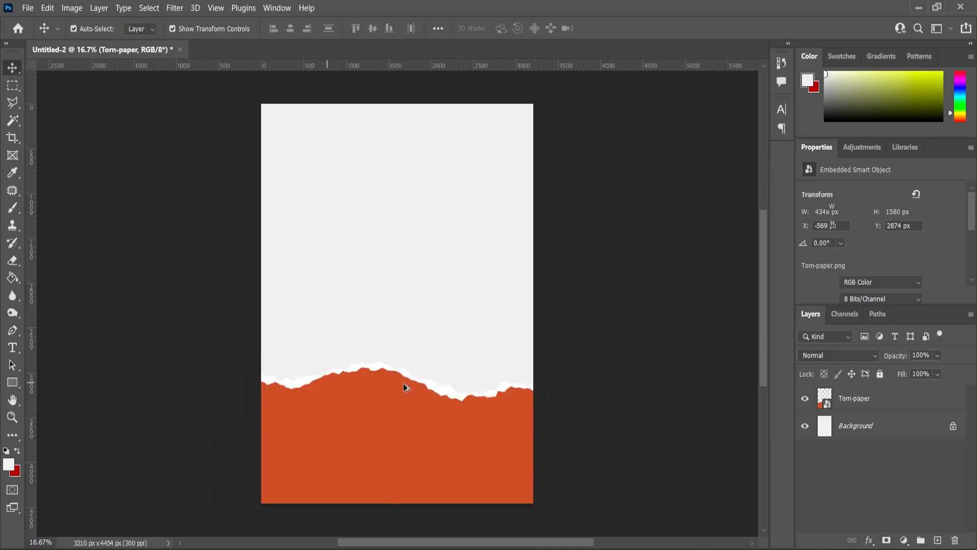
- Apply a light grey Color Overlay in Normal mode at 100% opacity to the Torn-paper layer
{"action": "scroll", "coordinate": [403, 384], "scroll_direction": "up", "scroll_amount": 2}
{"action": "scroll", "coordinate": [420, 257], "scroll_direction": "down", "scroll_amount": 2}
{"action": "left_click", "coordinate": [323, 411]}
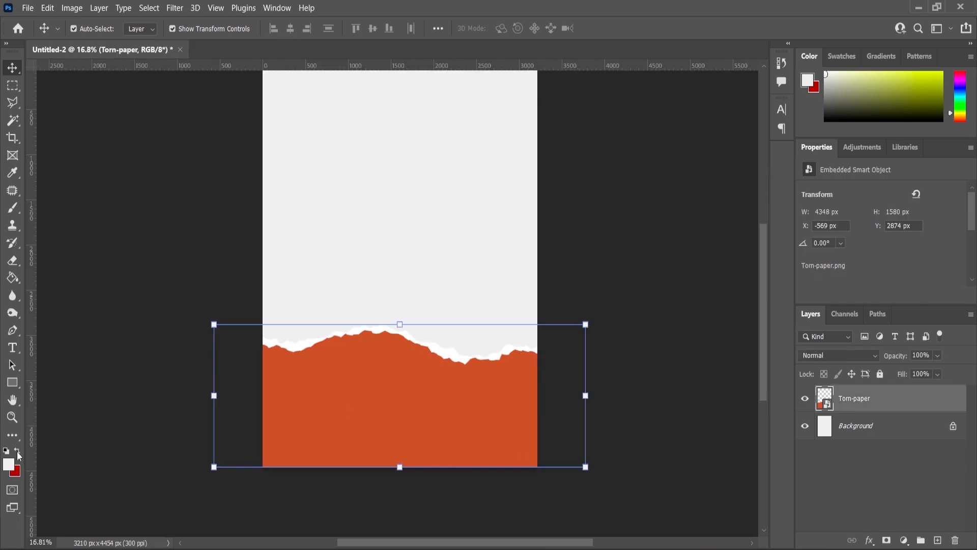
{"action": "key", "text": "x"}
{"action": "left_click", "coordinate": [873, 541]}
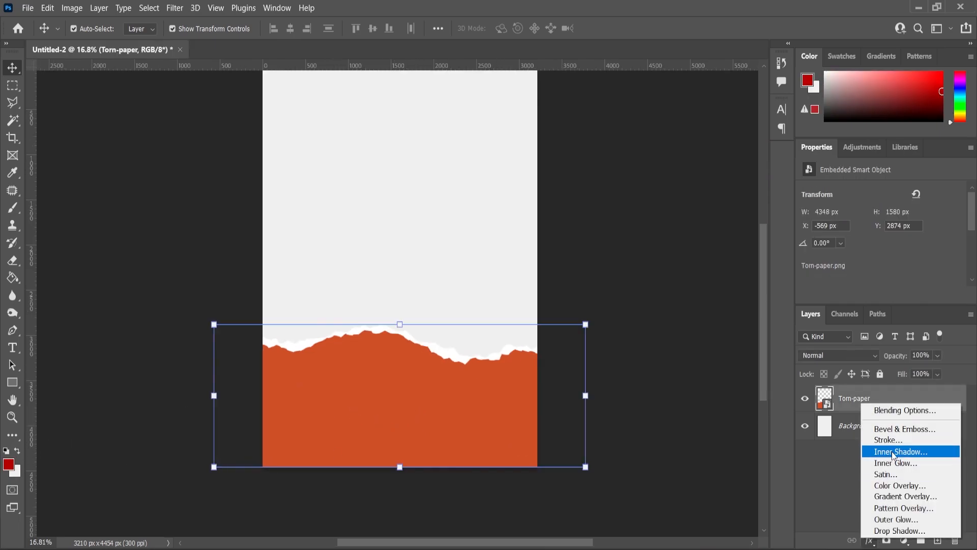
{"action": "left_click", "coordinate": [889, 488]}
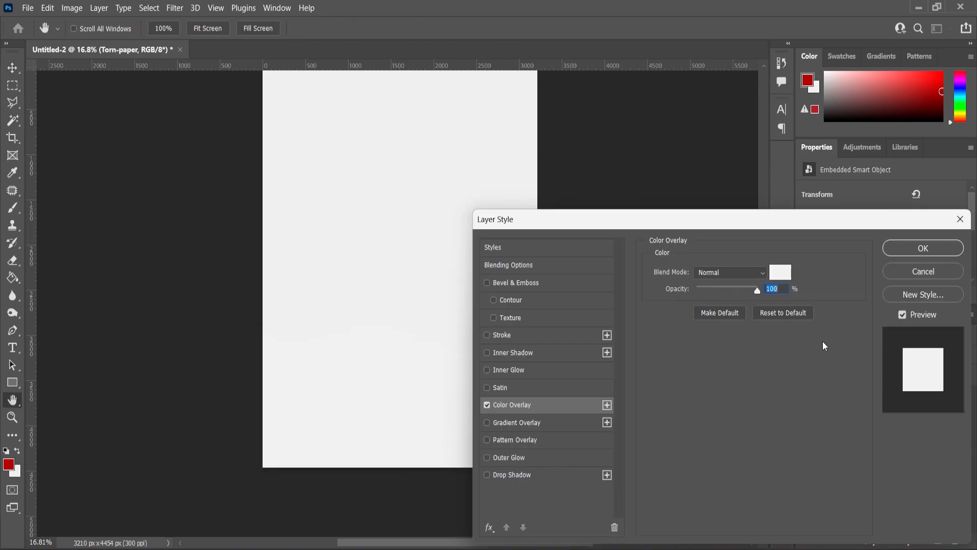
{"action": "left_click", "coordinate": [923, 248]}
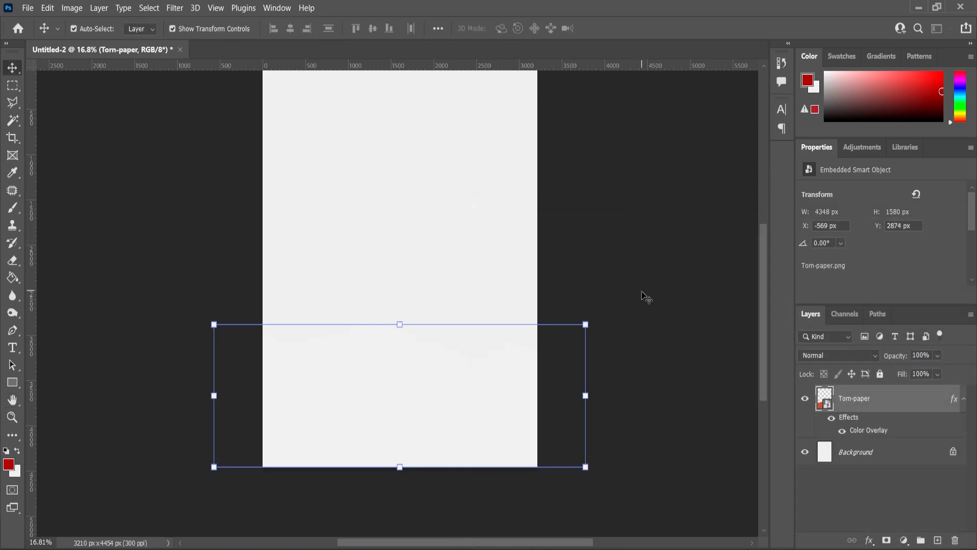
- Enlarge the torn paper beyond the canvas sides and reduce its height from the upper edge
{"action": "left_click_drag", "start_coordinate": [585, 324], "coordinate": [634, 238]}
{"action": "left_click_drag", "start_coordinate": [499, 353], "coordinate": [493, 349]}
{"action": "left_click_drag", "start_coordinate": [399, 229], "coordinate": [399, 295]}
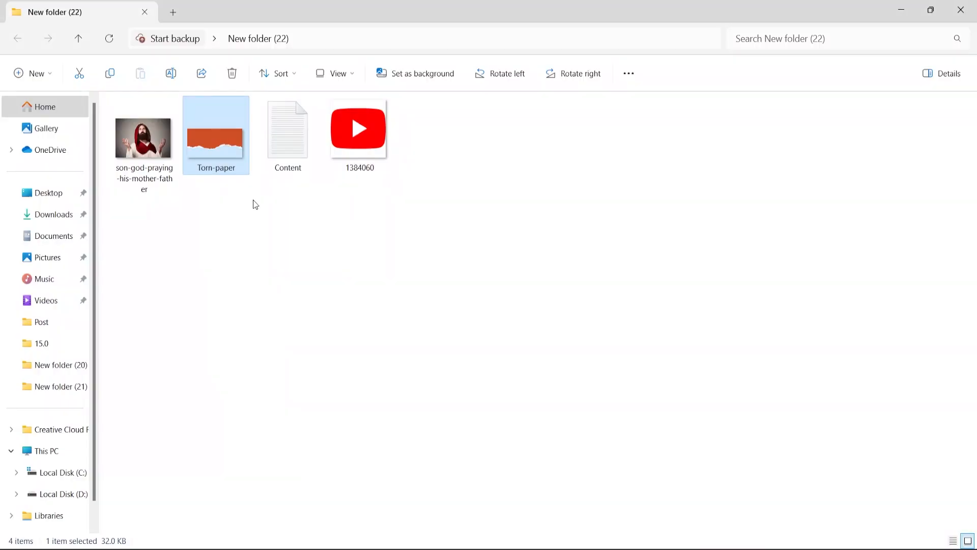
- Open the photo son-god-praying-his-mother-father and isolate the man with Select Subject, output as a layer mask
{"action": "left_click_drag", "start_coordinate": [144, 162], "coordinate": [462, 58]}
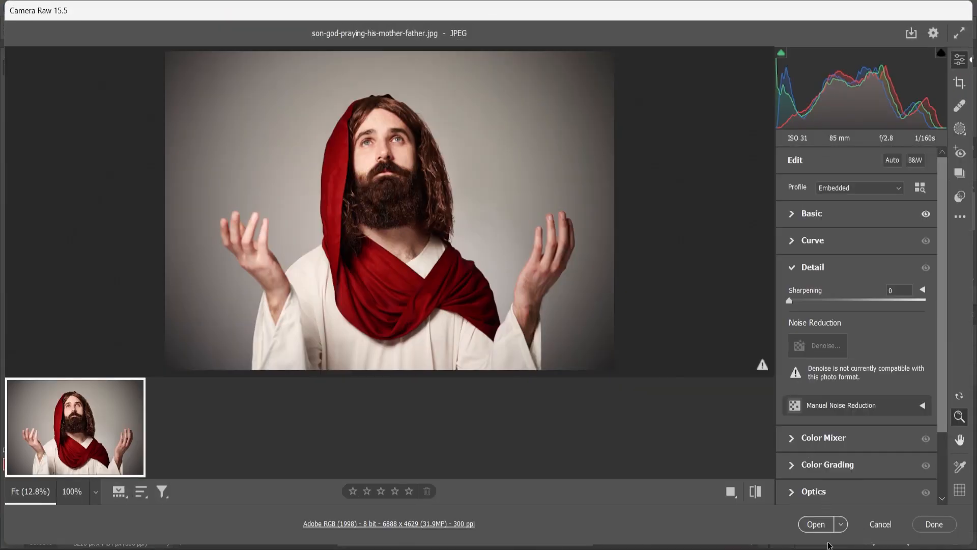
{"action": "left_click", "coordinate": [811, 524]}
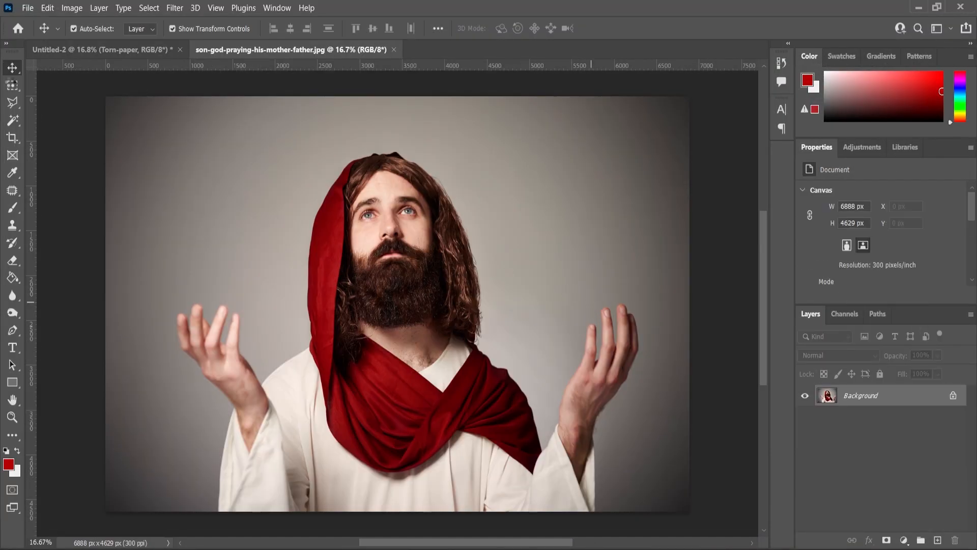
{"action": "left_click", "coordinate": [16, 90]}
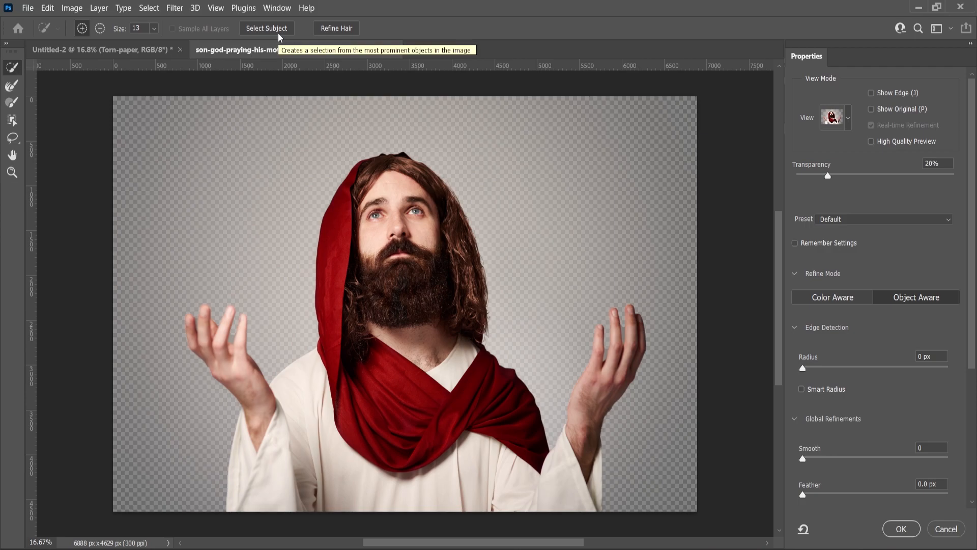
{"action": "left_click", "coordinate": [902, 529]}
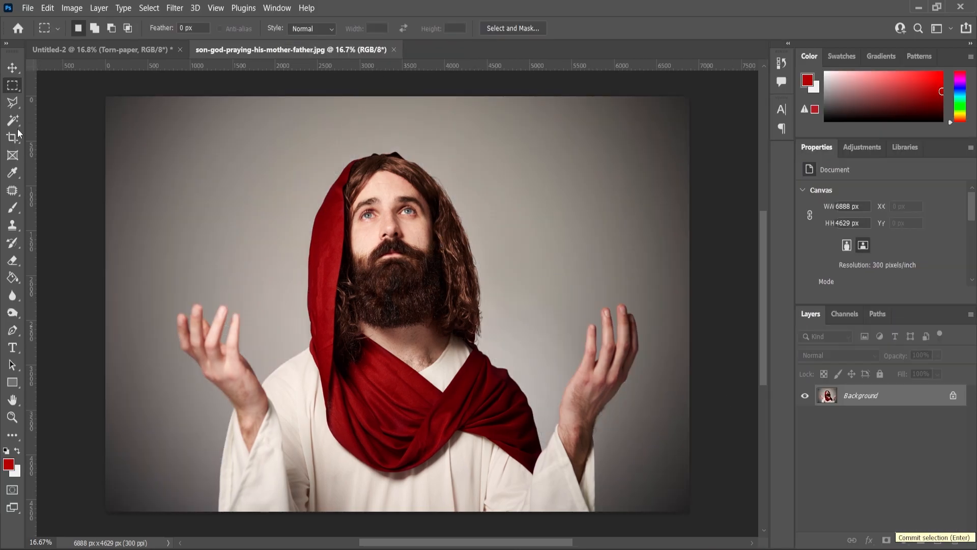
- Bring the masked man into the Untitled-2 document and scale him to about 65%
{"action": "key", "text": "v"}
{"action": "left_click_drag", "start_coordinate": [400, 227], "coordinate": [526, 292]}
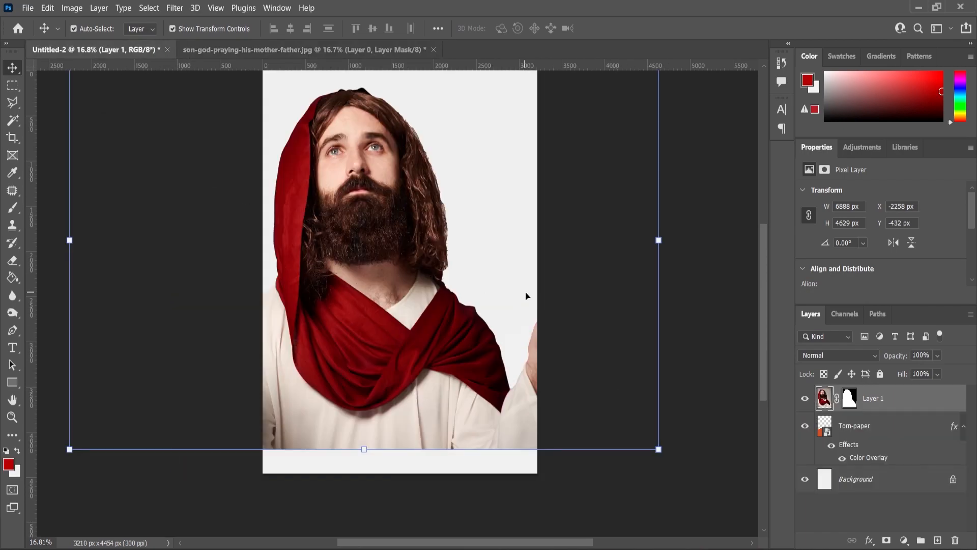
{"action": "left_click_drag", "start_coordinate": [572, 263], "coordinate": [509, 262]}
{"action": "left_click_drag", "start_coordinate": [410, 311], "coordinate": [436, 311]}
{"action": "key", "text": "Return"}
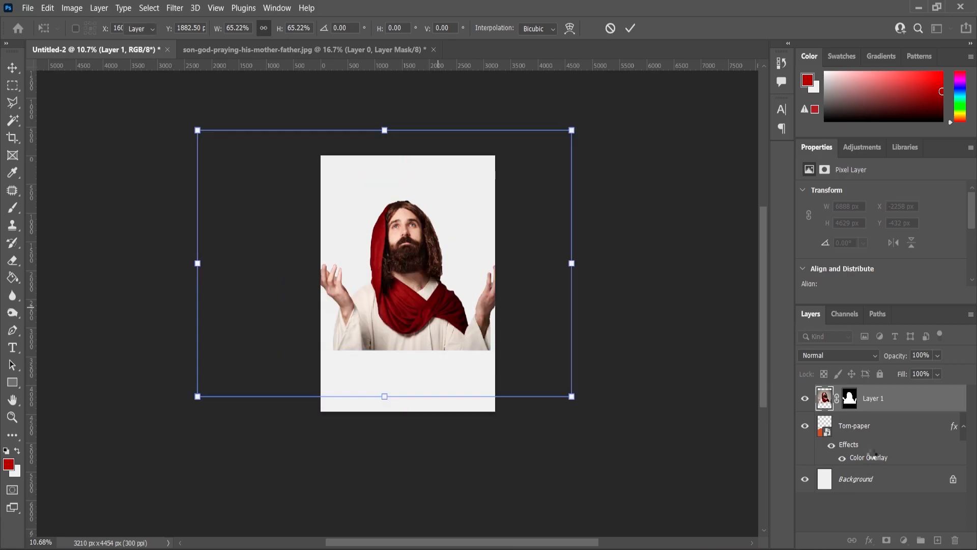
- Move the man's layer beneath the Torn-paper layer and centre him horizontally on the canvas
{"action": "left_click_drag", "start_coordinate": [875, 401], "coordinate": [875, 464]}
{"action": "scroll", "coordinate": [427, 282], "scroll_direction": "up", "scroll_amount": 2}
{"action": "scroll", "coordinate": [427, 283], "scroll_direction": "up", "scroll_amount": 2}
{"action": "left_click_drag", "start_coordinate": [427, 282], "coordinate": [397, 260]}
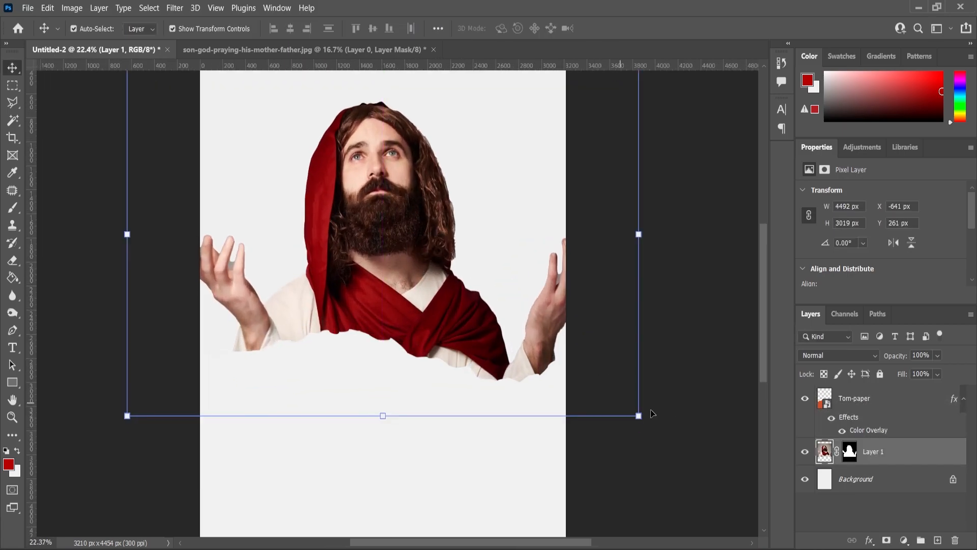
- Scale the man down to about 94.8% and fine-tune how he sits behind the torn paper edge
{"action": "left_click_drag", "start_coordinate": [644, 419], "coordinate": [624, 408]}
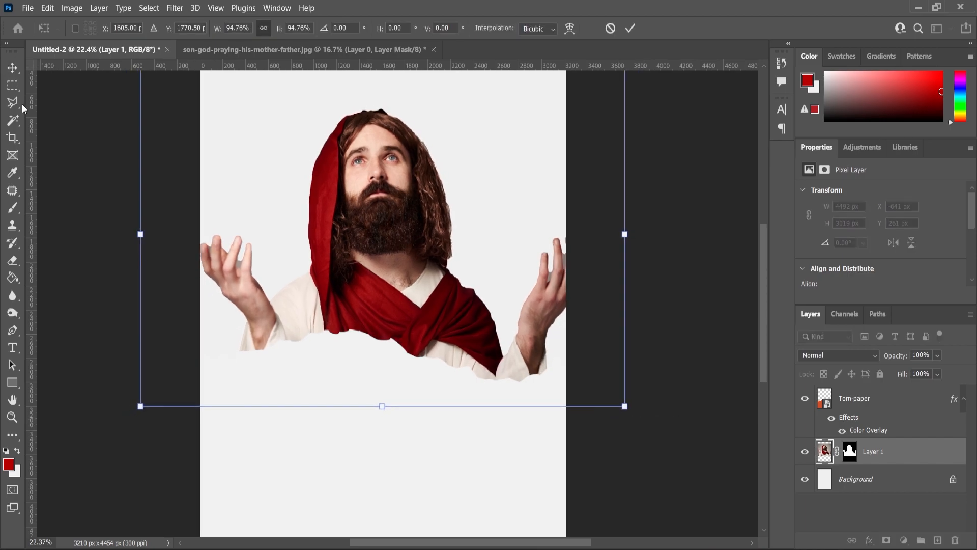
{"action": "left_click_drag", "start_coordinate": [401, 471], "coordinate": [399, 454]}
{"action": "scroll", "coordinate": [416, 304], "scroll_direction": "down", "scroll_amount": 2}
{"action": "left_click_drag", "start_coordinate": [401, 222], "coordinate": [399, 242]}
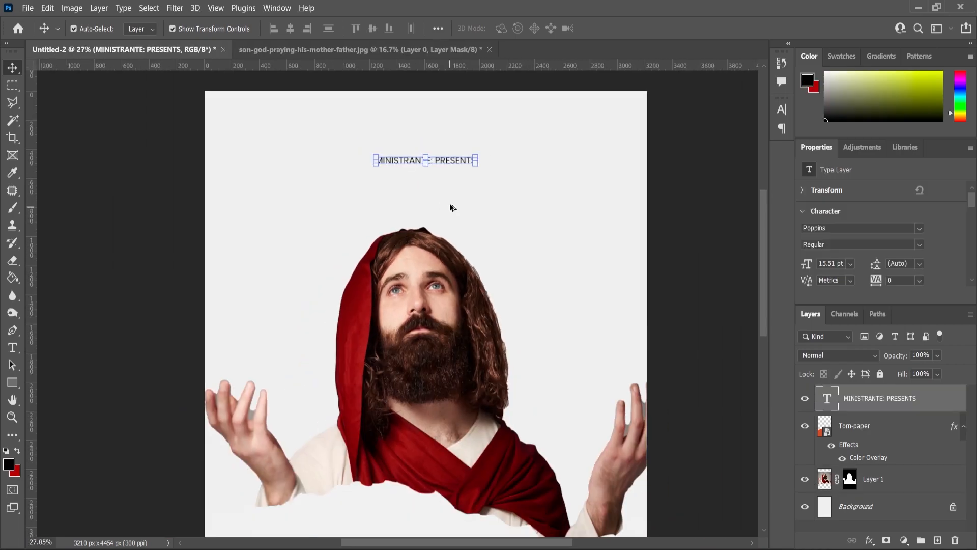
- Raise the MINISTRANTE: PRESENTS line slightly and place a duplicate of it directly beneath
{"action": "key", "text": "ctrl+t"}
{"action": "left_click_drag", "start_coordinate": [446, 162], "coordinate": [444, 146]}
{"action": "double_click", "coordinate": [866, 400]}
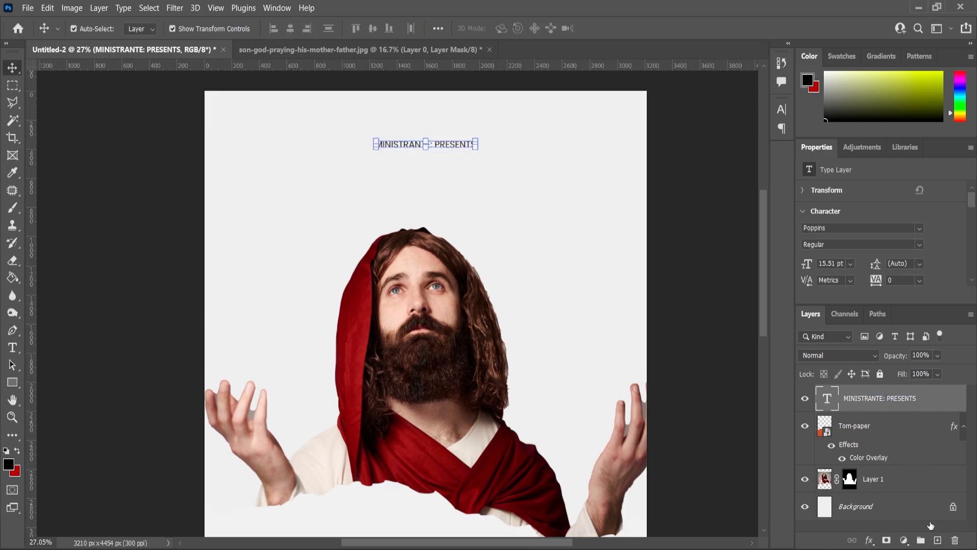
{"action": "left_click_drag", "start_coordinate": [938, 539], "coordinate": [937, 539]}
{"action": "left_click_drag", "start_coordinate": [443, 147], "coordinate": [443, 178]}
- Copy "LORD JESUS" from the Content notes and replace the duplicated line's text with it
{"action": "key", "text": "alt+Tab"}
{"action": "left_click_drag", "start_coordinate": [226, 240], "coordinate": [133, 247]}
{"action": "key", "text": "ctrl+c"}
{"action": "left_click", "coordinate": [610, 160]}
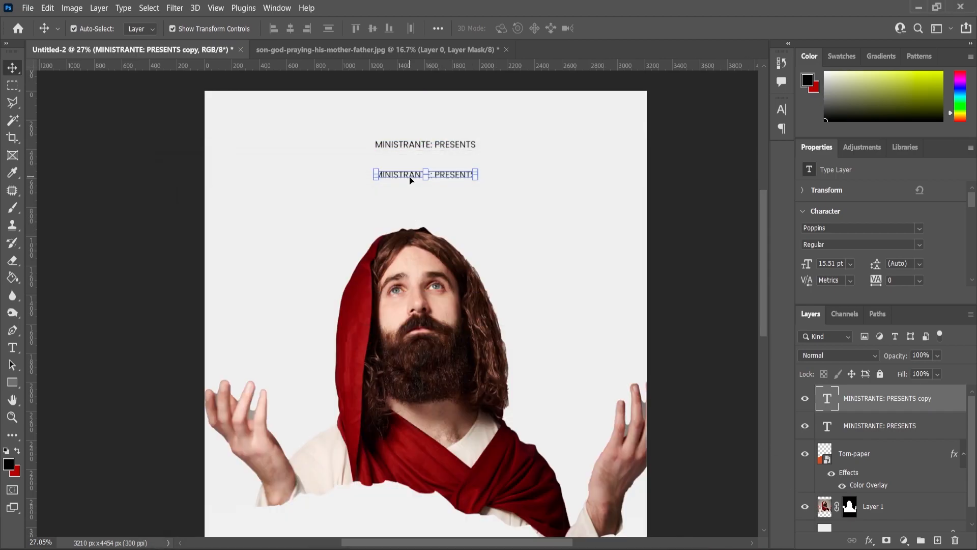
{"action": "double_click", "coordinate": [411, 174]}
{"action": "key", "text": "ctrl+v"}
- Set the LORD JESUS text in Times New Roman with a tracking of 400
{"action": "key", "text": "ctrl+a"}
{"action": "type", "text": "tim"}
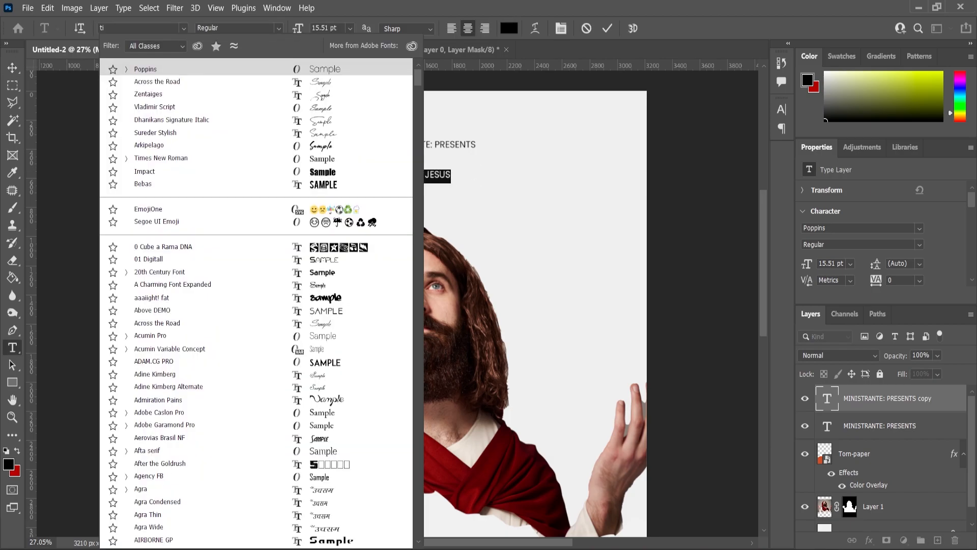
{"action": "left_click", "coordinate": [181, 66]}
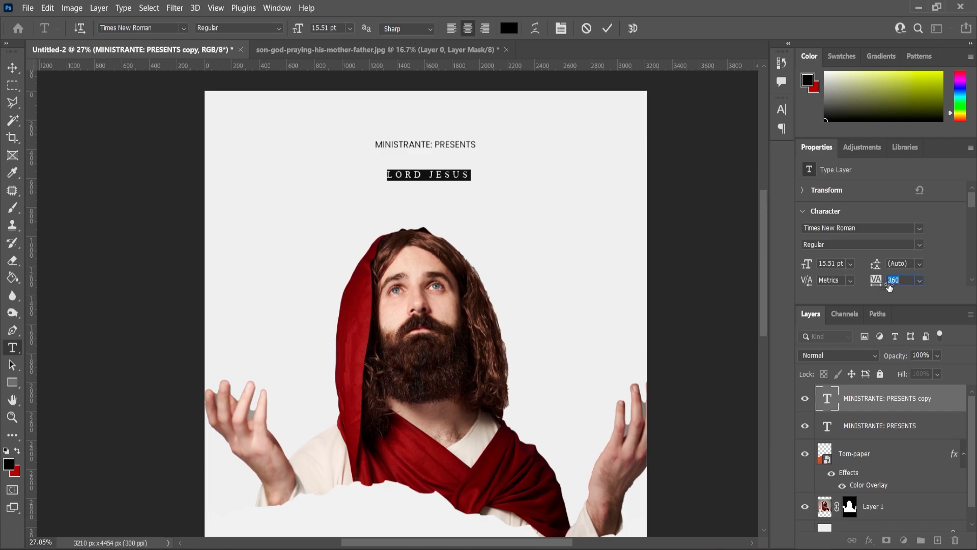
{"action": "left_click", "coordinate": [10, 69]}
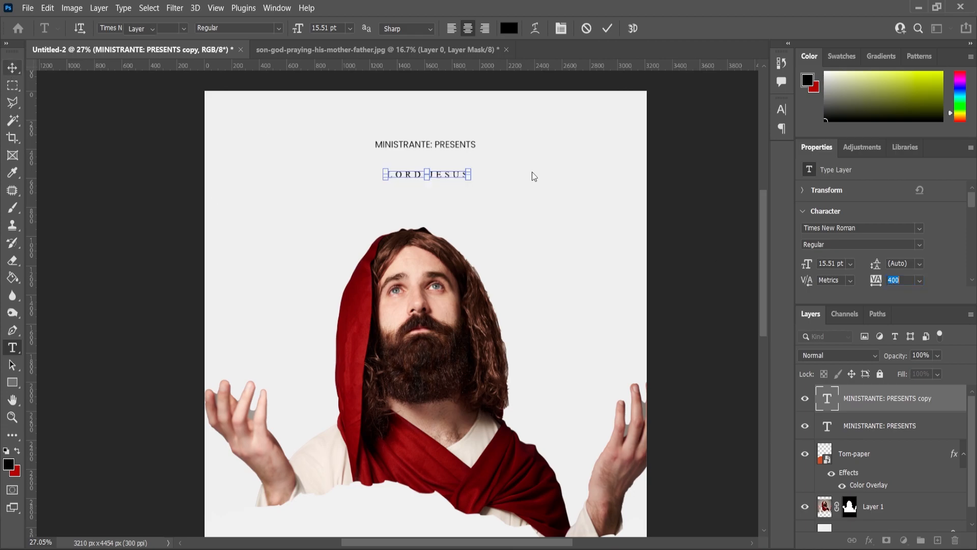
- Enlarge the LORD JESUS text to 24.7 pt and centre it horizontally on the canvas below the first line
{"action": "left_click", "coordinate": [473, 169]}
{"action": "left_click_drag", "start_coordinate": [481, 167], "coordinate": [505, 164]}
{"action": "left_click", "coordinate": [12, 67]}
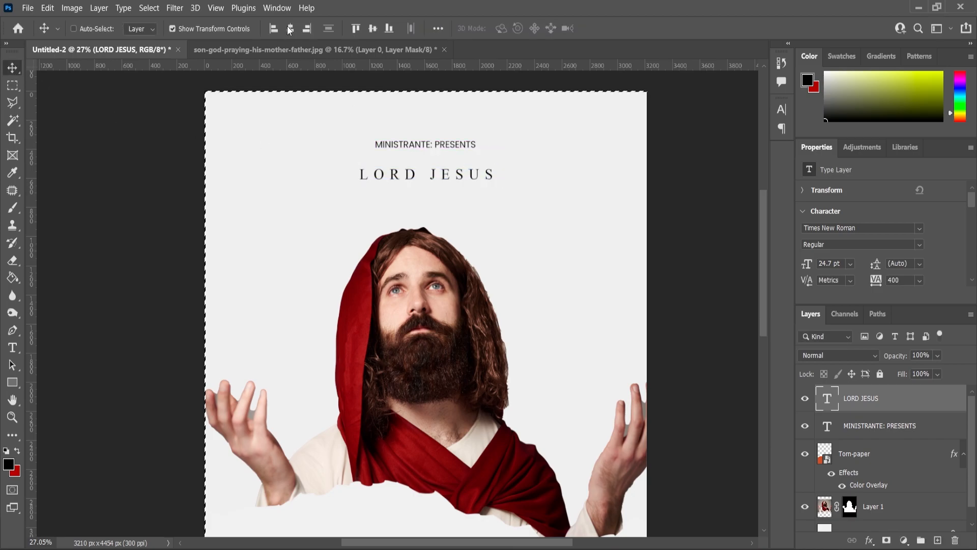
{"action": "key", "text": "ctrl+d"}
{"action": "left_click", "coordinate": [489, 225], "text": "ctrl"}
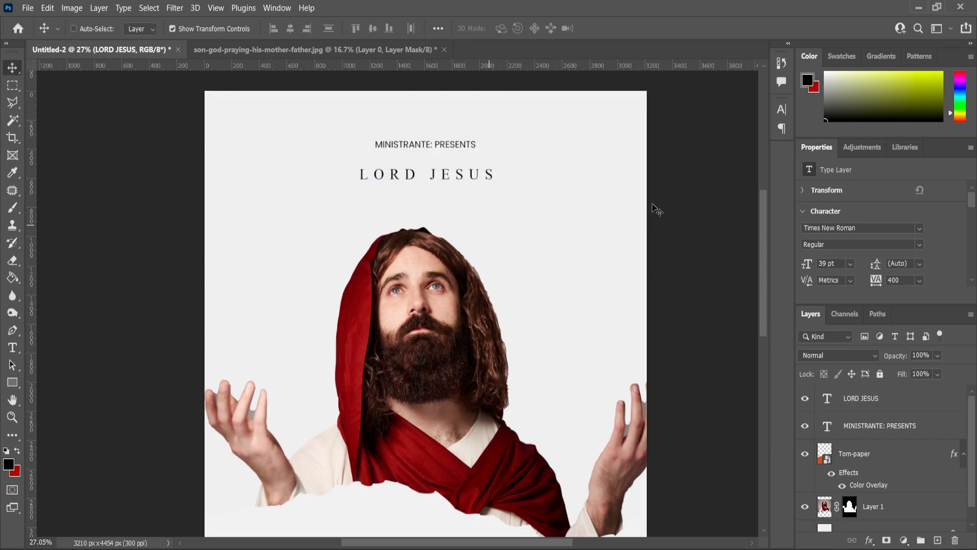
{"action": "scroll", "coordinate": [442, 172], "scroll_direction": "up", "scroll_amount": 4}
{"action": "left_click_drag", "start_coordinate": [446, 179], "coordinate": [447, 174]}
- Duplicate the LORD JESUS text layer and place the copy directly beneath the original
{"action": "left_click", "coordinate": [867, 402]}
{"action": "key", "text": "ctrl+j"}
{"action": "left_click_drag", "start_coordinate": [374, 168], "coordinate": [374, 211]}
- Copy "EXAL" from the Content notes and replace the duplicated LORD JESUS text with it
{"action": "left_click", "coordinate": [720, 548]}
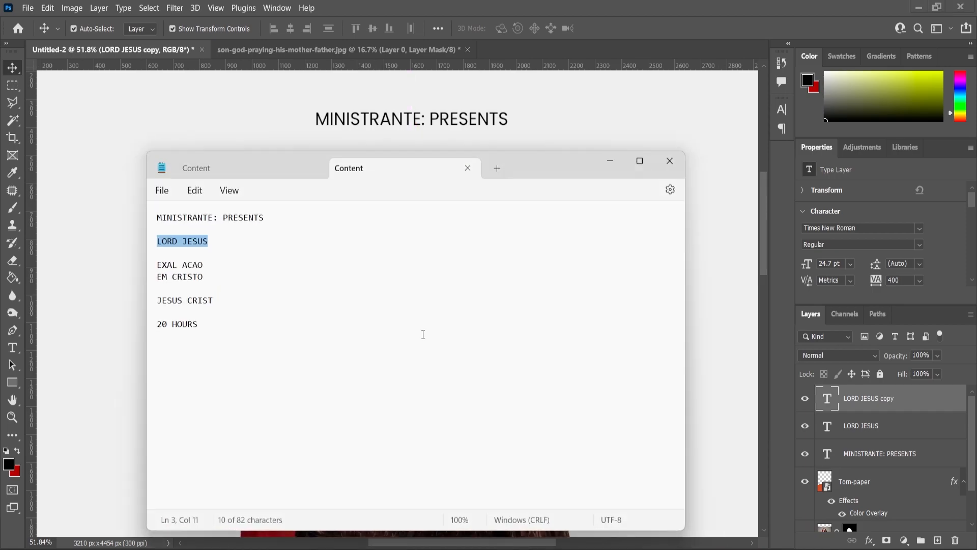
{"action": "left_click", "coordinate": [154, 258]}
{"action": "left_click_drag", "start_coordinate": [177, 268], "coordinate": [160, 268]}
{"action": "key", "text": "ctrl+c"}
{"action": "left_click", "coordinate": [610, 162]}
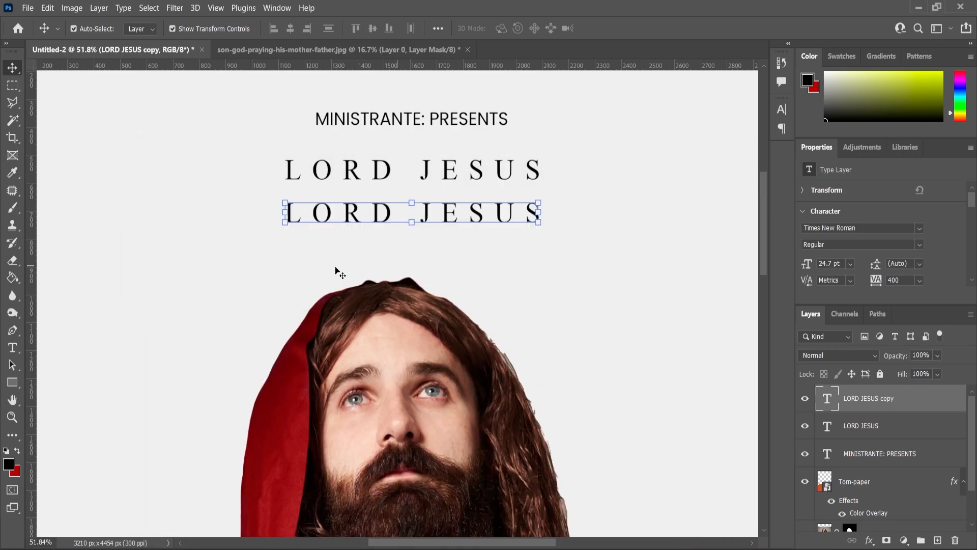
{"action": "double_click", "coordinate": [347, 216]}
{"action": "key", "text": "ctrl+v"}
- Set the EXAL text to Bold with a tracking of 0
{"action": "key", "text": "ctrl+a"}
{"action": "left_click", "coordinate": [252, 28]}
{"action": "left_click", "coordinate": [219, 61]}
{"action": "left_click", "coordinate": [920, 281]}
{"action": "left_click", "coordinate": [909, 360]}
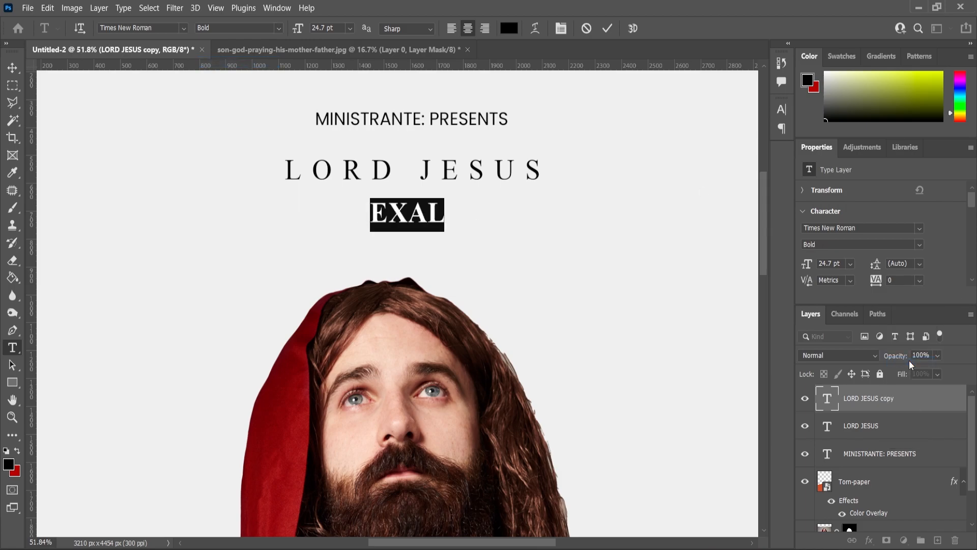
{"action": "left_click", "coordinate": [13, 67]}
- Shift the EXAL word to the left and place a duplicate beside it on the same line
{"action": "left_click_drag", "start_coordinate": [426, 217], "coordinate": [341, 224]}
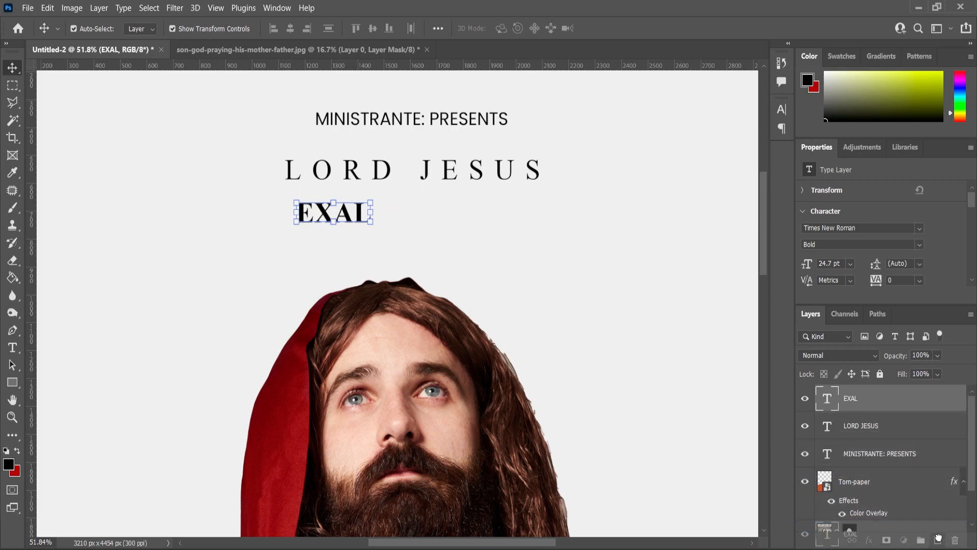
{"action": "key", "text": "ctrl+j"}
{"action": "left_click_drag", "start_coordinate": [325, 214], "coordinate": [427, 212]}
- Copy "ACAO" from the Content notes and replace the duplicated EXAL word with it
{"action": "key", "text": "alt+Tab"}
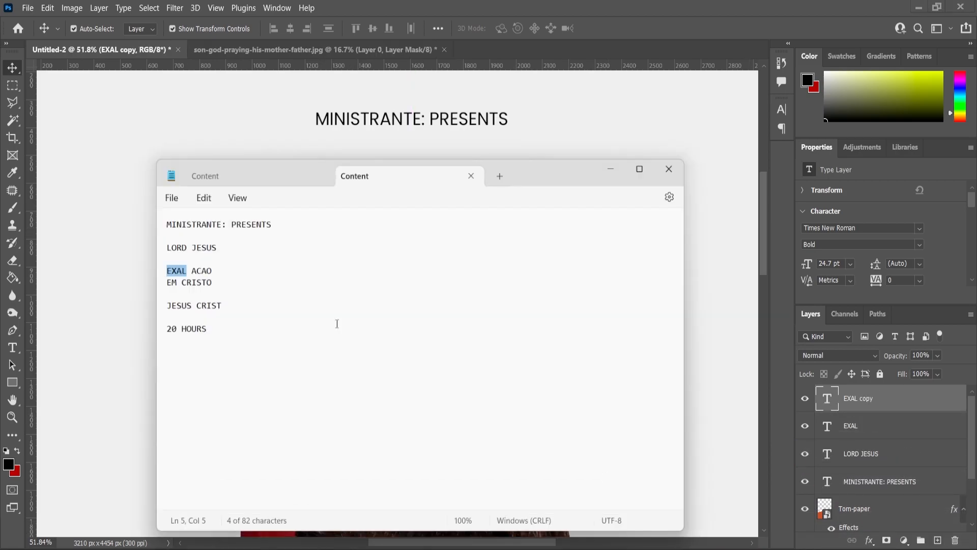
{"action": "left_click_drag", "start_coordinate": [203, 265], "coordinate": [188, 266]}
{"action": "key", "text": "ctrl+c"}
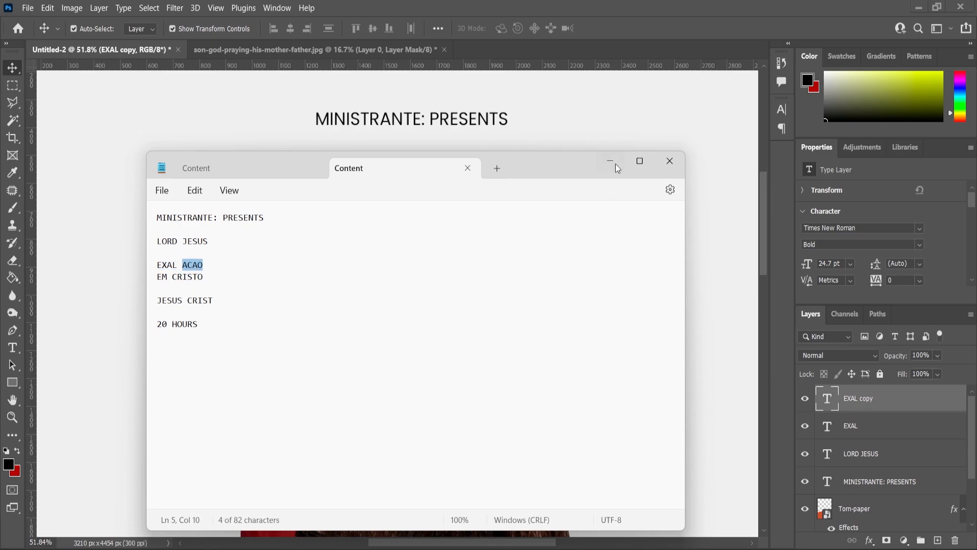
{"action": "left_click", "coordinate": [615, 165]}
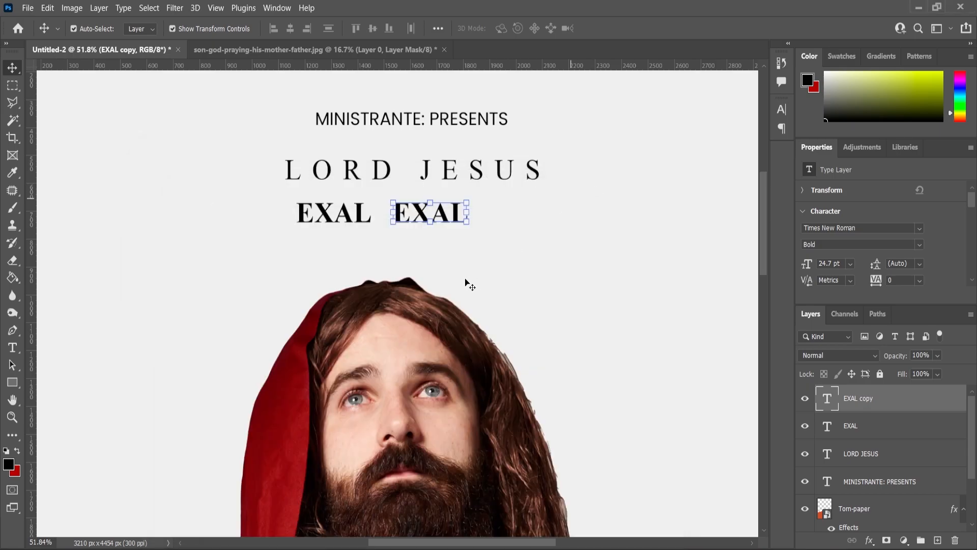
{"action": "double_click", "coordinate": [419, 209]}
{"action": "type", "text": "A"}
{"action": "key", "text": "ctrl+v"}
{"action": "left_click", "coordinate": [13, 68]}
- Enlarge EXAL and ACAO together to about 32 pt and position them centrally beneath LORD JESUS
{"action": "left_click", "coordinate": [358, 213], "text": "shift"}
{"action": "left_click_drag", "start_coordinate": [444, 214], "coordinate": [494, 198]}
{"action": "key", "text": "ctrl+z"}
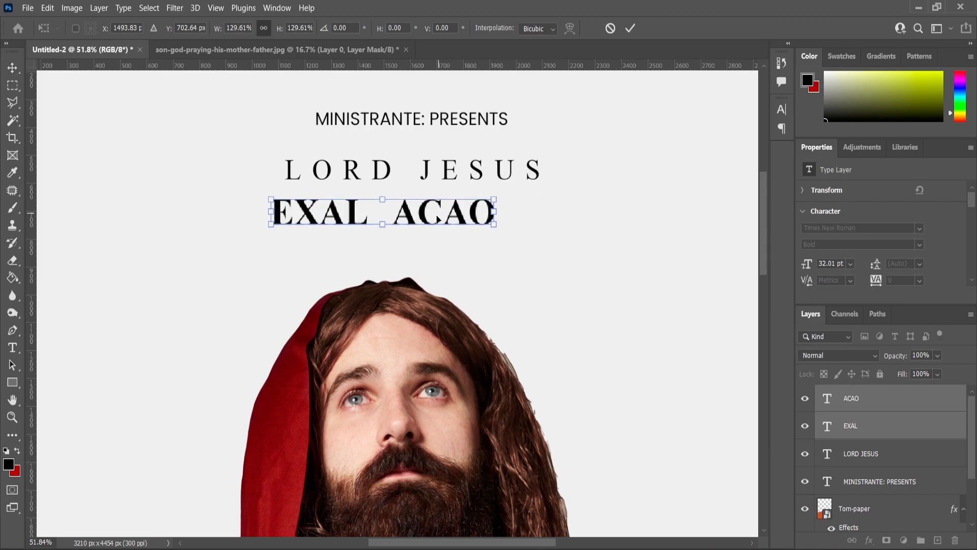
{"action": "left_click_drag", "start_coordinate": [437, 219], "coordinate": [456, 219]}
{"action": "key", "text": "Return"}
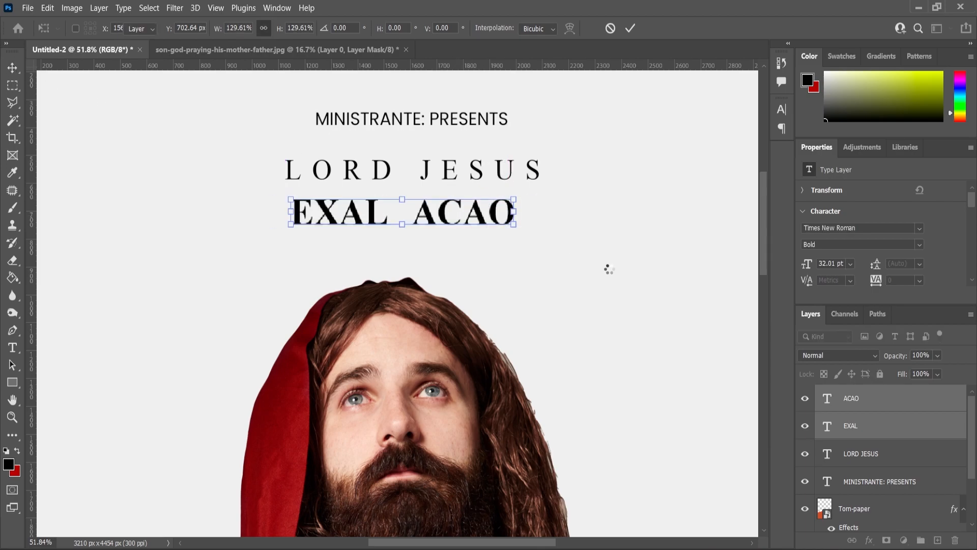
{"action": "left_click", "coordinate": [589, 244]}
- Duplicate the ACAO text layer and place the copy directly beneath the original
{"action": "scroll", "coordinate": [534, 283], "scroll_direction": "down", "scroll_amount": 3}
{"action": "scroll", "coordinate": [534, 260], "scroll_direction": "up", "scroll_amount": 5}
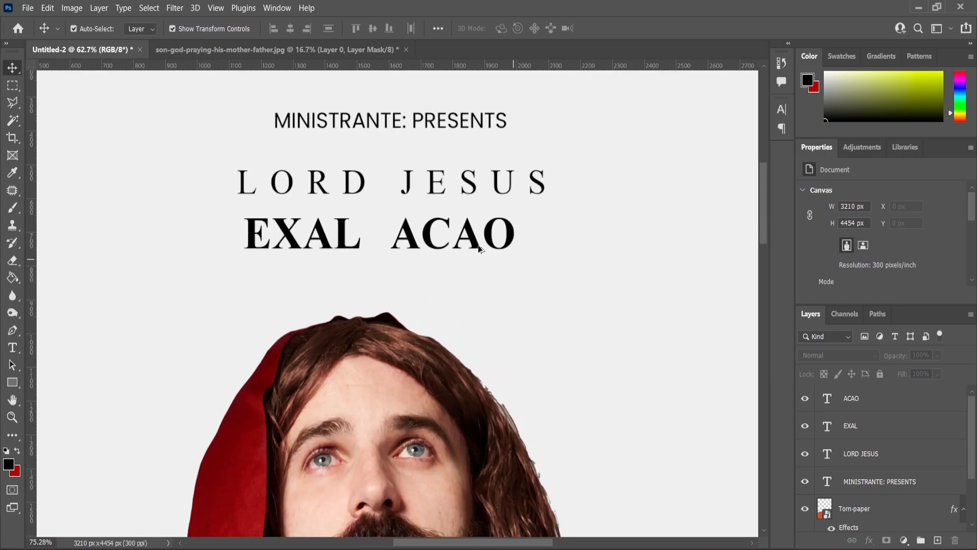
{"action": "scroll", "coordinate": [480, 248], "scroll_direction": "up", "scroll_amount": 1}
{"action": "left_click", "coordinate": [479, 250]}
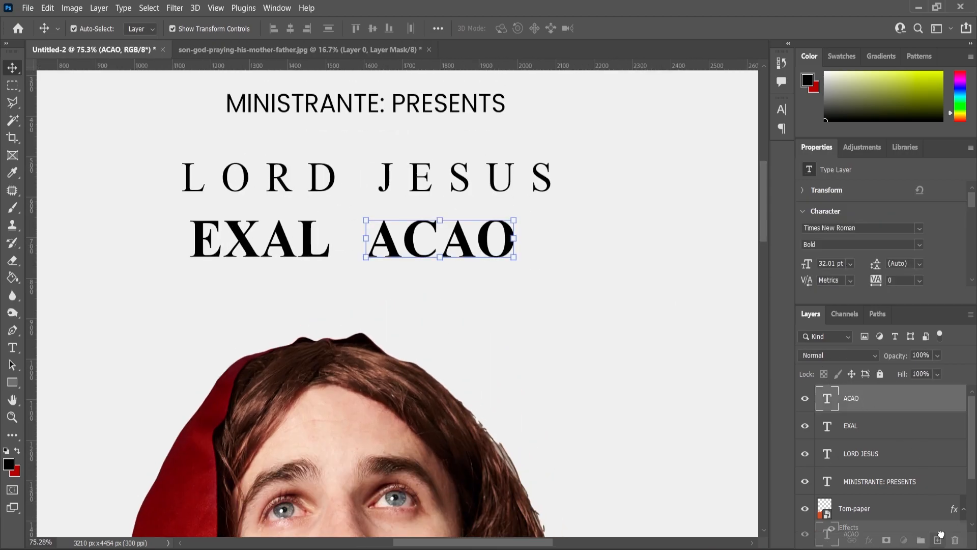
{"action": "key", "text": "ctrl+j"}
{"action": "left_click_drag", "start_coordinate": [413, 244], "coordinate": [412, 297]}
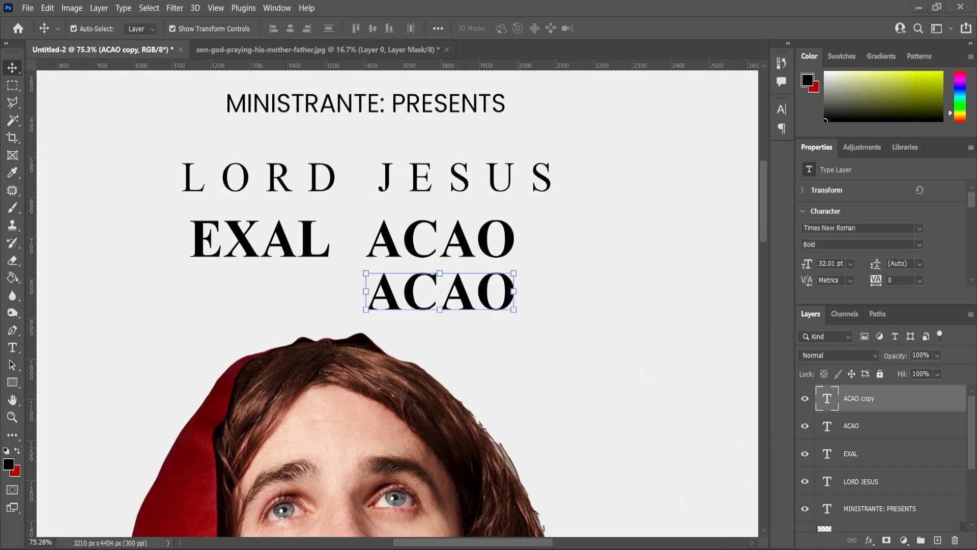
- Replace the lower ACAO copy with "EM" from the Content notes and shift it left beneath EXAL
{"action": "key", "text": "alt+Tab"}
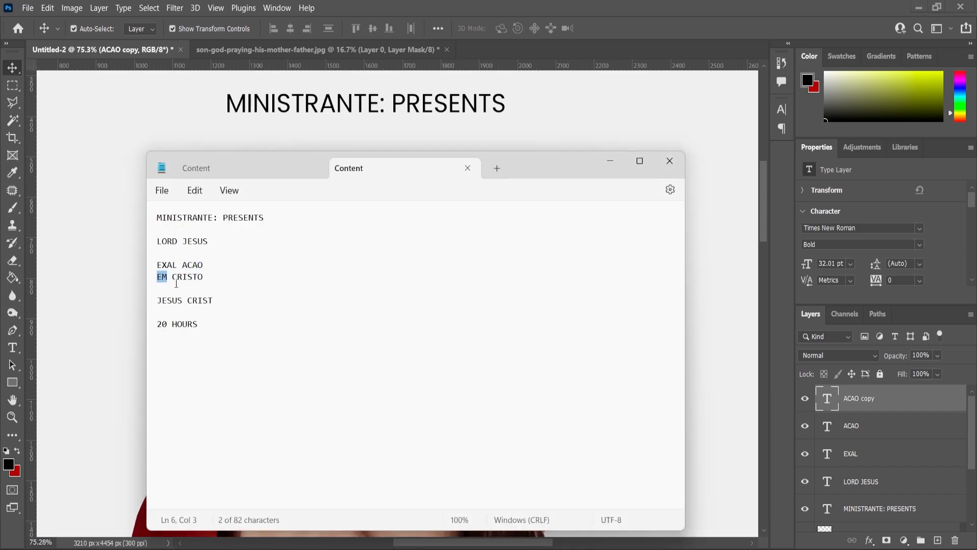
{"action": "key", "text": "alt+Tab"}
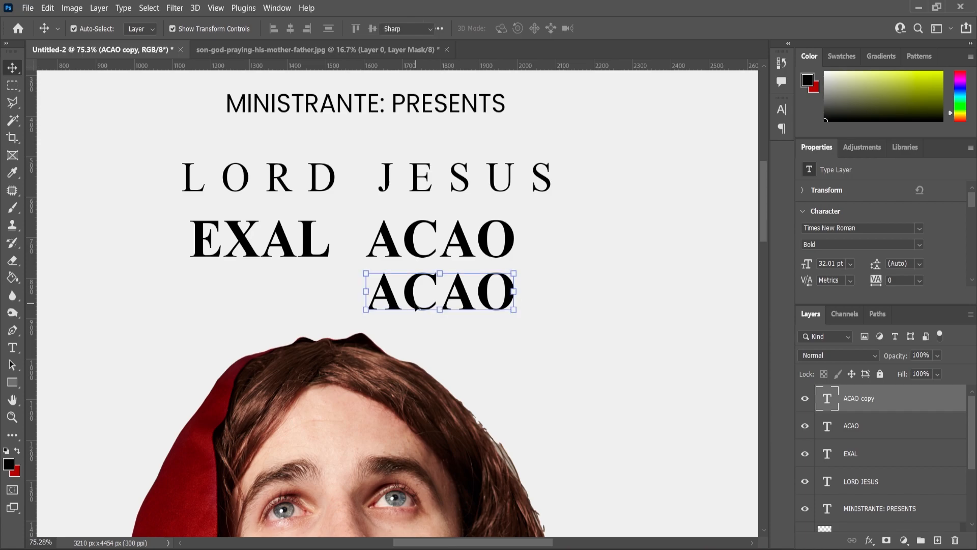
{"action": "double_click", "coordinate": [415, 302]}
{"action": "type", "text": "EM"}
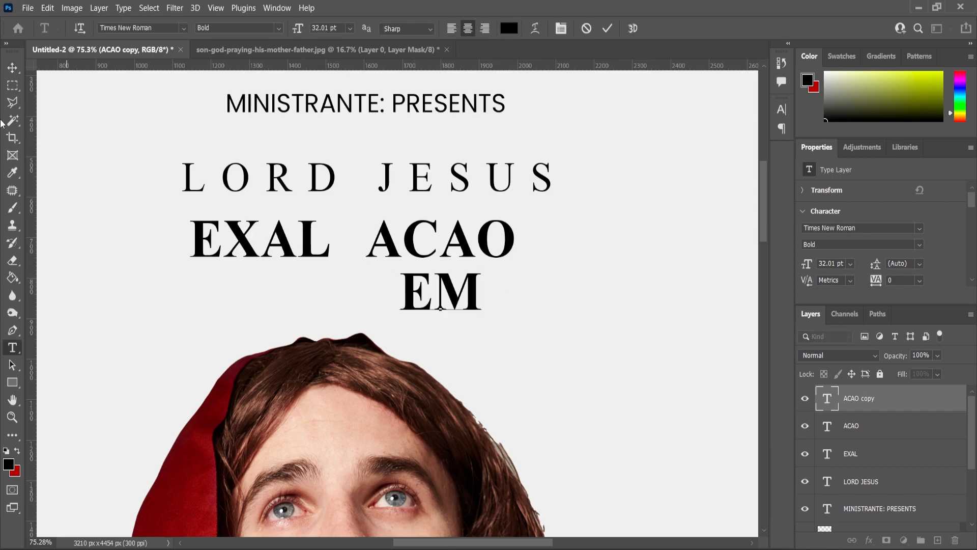
{"action": "key", "text": "ctrl+Return"}
{"action": "key", "text": "v"}
{"action": "left_click_drag", "start_coordinate": [418, 295], "coordinate": [246, 295]}
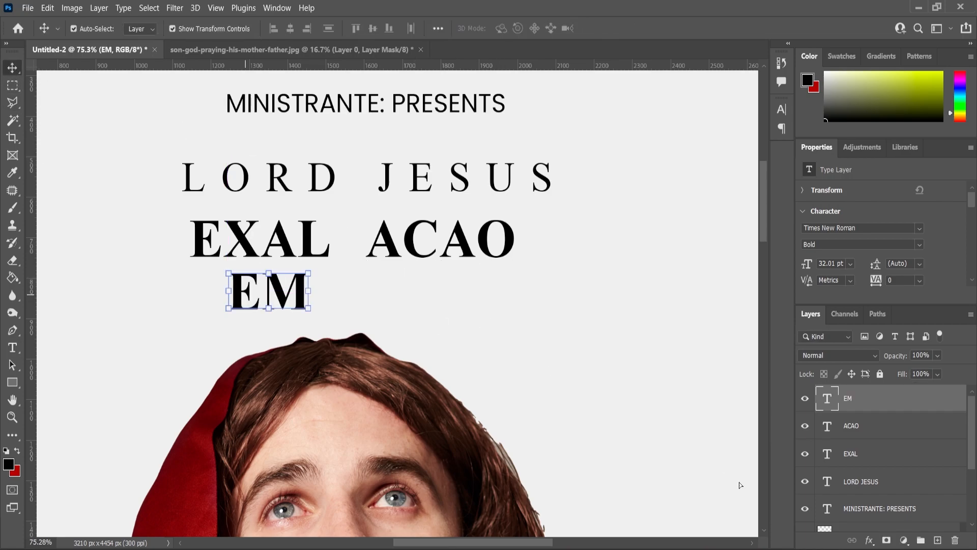
- Duplicate EM beside itself on the same line and replace the copy with "CRISTO" from the Content notes
{"action": "left_click_drag", "start_coordinate": [838, 410], "coordinate": [937, 540]}
{"action": "left_click_drag", "start_coordinate": [299, 289], "coordinate": [430, 288]}
{"action": "key", "text": "alt+Tab"}
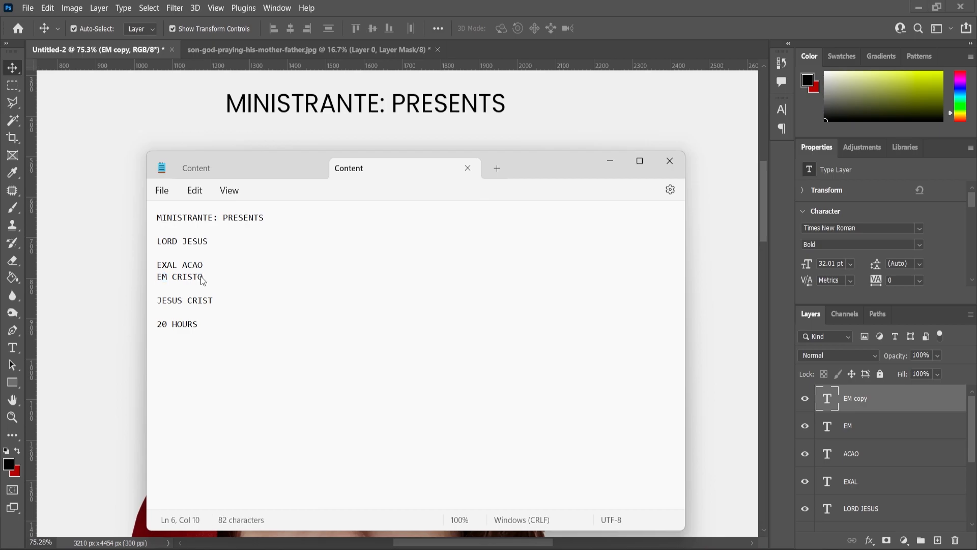
{"action": "double_click", "coordinate": [205, 281]}
{"action": "left_click", "coordinate": [610, 162]}
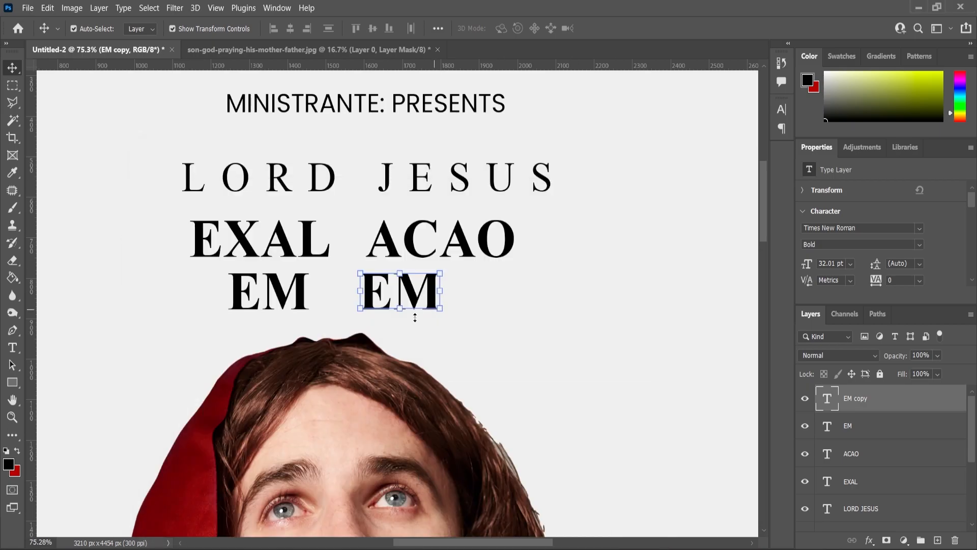
{"action": "double_click", "coordinate": [412, 287]}
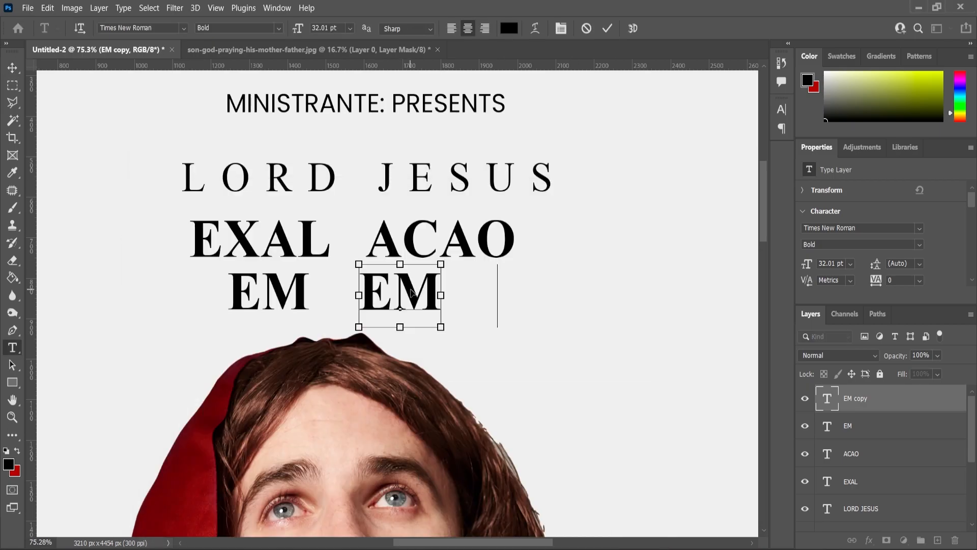
{"action": "key", "text": "ctrl+v"}
- Position CRISTO beside EM and shift ACAO slightly right to widen the gap after EXAL
{"action": "mouse_move", "coordinate": [332, 289]}
{"action": "left_mouse_down"}
{"action": "mouse_move", "coordinate": [393, 289]}
{"action": "mouse_move", "coordinate": [344, 288]}
{"action": "left_mouse_up"}
{"action": "scroll", "coordinate": [373, 282], "scroll_direction": "up", "scroll_amount": 2}
{"action": "left_click_drag", "start_coordinate": [396, 235], "coordinate": [407, 235]}
- Draw a narrow vertical rectangle between EXAL and ACAO with a dark red fill
{"action": "left_click", "coordinate": [12, 382]}
{"action": "scroll", "coordinate": [367, 189], "scroll_direction": "up", "scroll_amount": 2}
{"action": "left_click_drag", "start_coordinate": [365, 182], "coordinate": [378, 290]}
{"action": "scroll", "coordinate": [865, 255], "scroll_direction": "down", "scroll_amount": 1}
{"action": "left_click", "coordinate": [843, 266]}
{"action": "left_click", "coordinate": [827, 338]}
{"action": "left_click", "coordinate": [890, 266]}
{"action": "left_click", "coordinate": [842, 283]}
{"action": "left_click", "coordinate": [807, 310]}
- Adjust the red rectangle to 22 × 180 px and fit it in the gap between EXAL and ACAO
{"action": "left_click", "coordinate": [13, 68]}
{"action": "scroll", "coordinate": [341, 231], "scroll_direction": "up", "scroll_amount": 4}
{"action": "left_click_drag", "start_coordinate": [392, 224], "coordinate": [388, 218]}
{"action": "scroll", "coordinate": [386, 266], "scroll_direction": "up", "scroll_amount": 4}
{"action": "left_click_drag", "start_coordinate": [381, 304], "coordinate": [370, 305]}
{"action": "scroll", "coordinate": [433, 337], "scroll_direction": "down", "scroll_amount": 4}
{"action": "left_click_drag", "start_coordinate": [398, 197], "coordinate": [398, 186]}
{"action": "key", "text": "Return"}
- Duplicate the red bar, rotate the copy to -90°, and shorten it to 102 px as the crossbar near the upper end
{"action": "key", "text": "ctrl+j"}
{"action": "left_click_drag", "start_coordinate": [404, 267], "coordinate": [349, 267]}
{"action": "left_click_drag", "start_coordinate": [364, 181], "coordinate": [246, 261]}
{"action": "left_click_drag", "start_coordinate": [409, 280], "coordinate": [458, 226]}
{"action": "left_click_drag", "start_coordinate": [480, 225], "coordinate": [451, 225]}
{"action": "left_click_drag", "start_coordinate": [305, 225], "coordinate": [350, 225]}
{"action": "key", "text": "Return"}
- Recolour the CRISTO text in the same dark red as the cross
{"action": "scroll", "coordinate": [455, 326], "scroll_direction": "down", "scroll_amount": 3}
{"action": "double_click", "coordinate": [448, 400]}
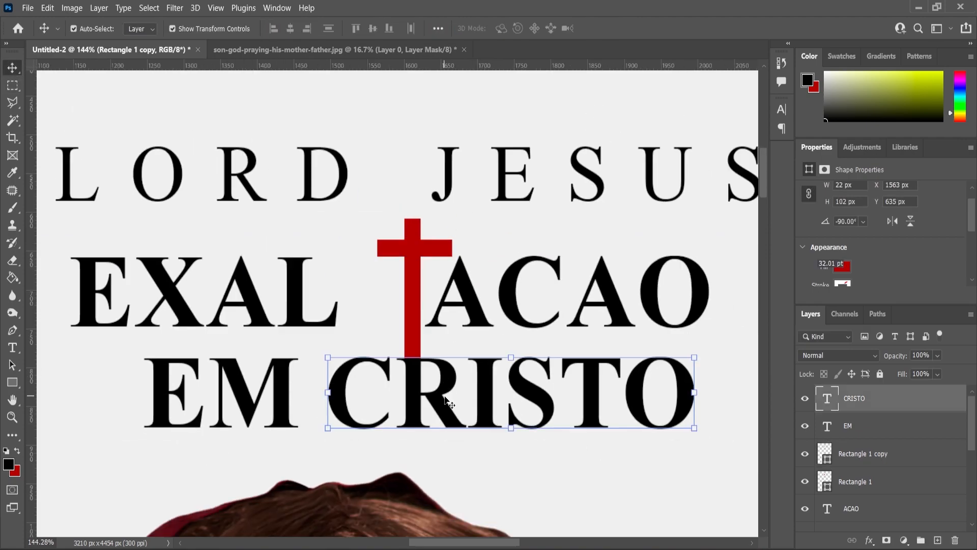
{"action": "left_click", "coordinate": [17, 451]}
{"action": "key", "text": "ctrl+Return"}
{"action": "scroll", "coordinate": [467, 330], "scroll_direction": "down", "scroll_amount": 5}
{"action": "key", "text": "v"}
- Select both red bars of the cross and convert them into a single smart object
{"action": "scroll", "coordinate": [465, 285], "scroll_direction": "up", "scroll_amount": 6}
{"action": "left_click", "coordinate": [438, 275]}
{"action": "left_click", "coordinate": [409, 328], "text": "shift"}
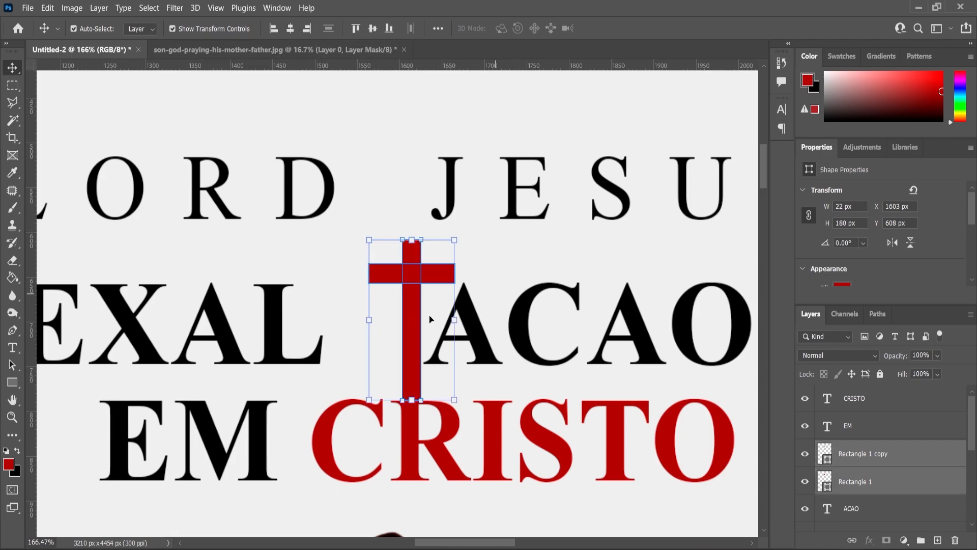
{"action": "scroll", "coordinate": [403, 399], "scroll_direction": "up", "scroll_amount": 5}
{"action": "left_click_drag", "start_coordinate": [393, 396], "coordinate": [393, 397]}
{"action": "scroll", "coordinate": [521, 380], "scroll_direction": "down", "scroll_amount": 5}
{"action": "right_click", "coordinate": [862, 459]}
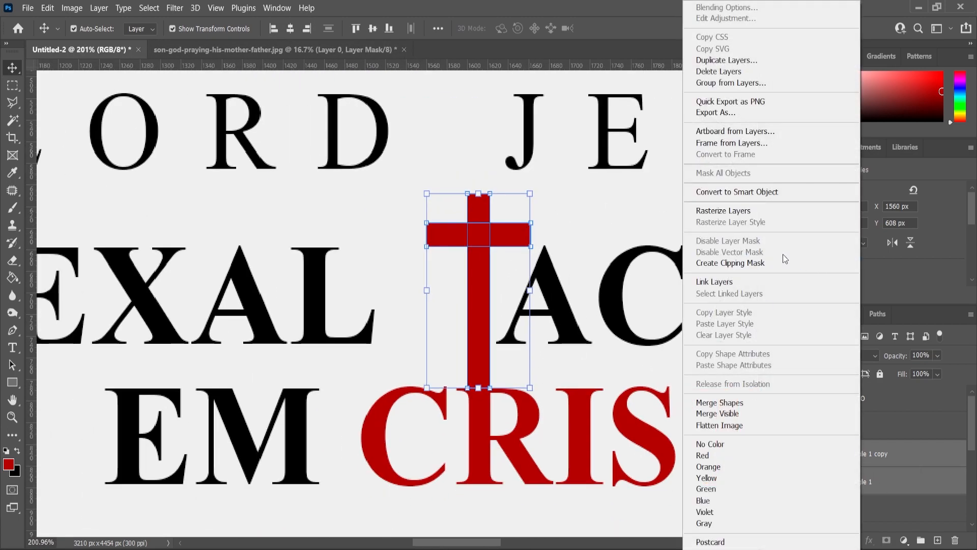
{"action": "left_click", "coordinate": [783, 194]}
- Move EXAL to the right until it sits close against the red cross
{"action": "left_click", "coordinate": [575, 336]}
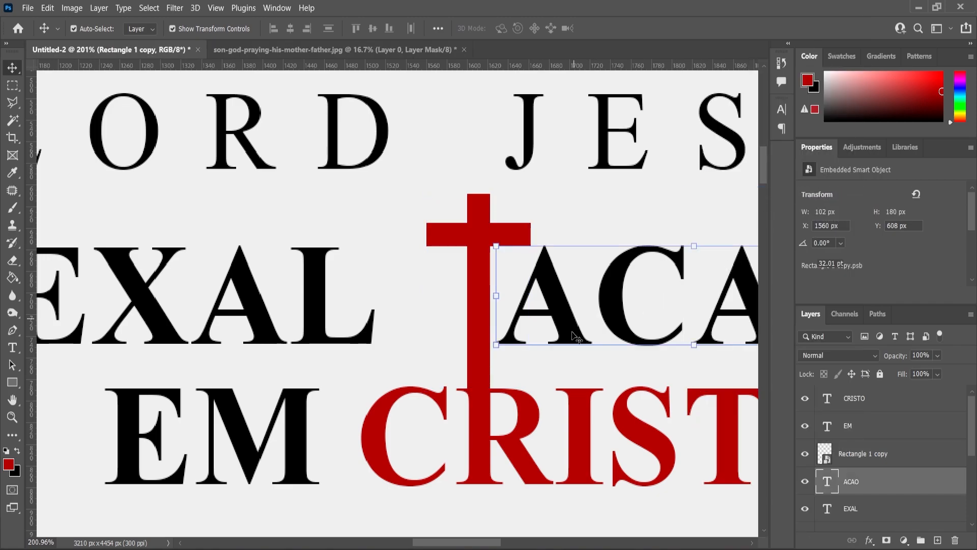
{"action": "scroll", "coordinate": [399, 347], "scroll_direction": "down", "scroll_amount": 1}
{"action": "left_click", "coordinate": [329, 291]}
{"action": "left_click_drag", "start_coordinate": [332, 283], "coordinate": [392, 310]}
{"action": "scroll", "coordinate": [395, 319], "scroll_direction": "down", "scroll_amount": 5}
{"action": "scroll", "coordinate": [395, 320], "scroll_direction": "up", "scroll_amount": 4}
{"action": "scroll", "coordinate": [400, 359], "scroll_direction": "down", "scroll_amount": 2}
{"action": "scroll", "coordinate": [401, 359], "scroll_direction": "down", "scroll_amount": 2}
- Lock Layer 1, which holds the Jesus figure
{"action": "left_click_drag", "start_coordinate": [642, 386], "coordinate": [561, 357]}
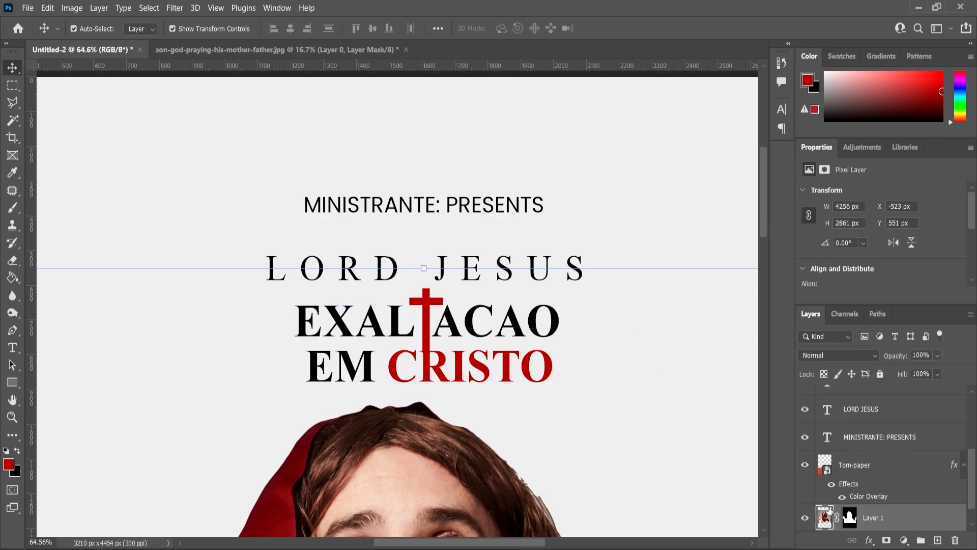
{"action": "left_click", "coordinate": [744, 479]}
{"action": "left_click", "coordinate": [824, 511]}
- Convert EXAL, ACAO, EM, CRISTO and the cross into one smart object and centre it horizontally on the canvas
{"action": "left_click_drag", "start_coordinate": [634, 402], "coordinate": [270, 317]}
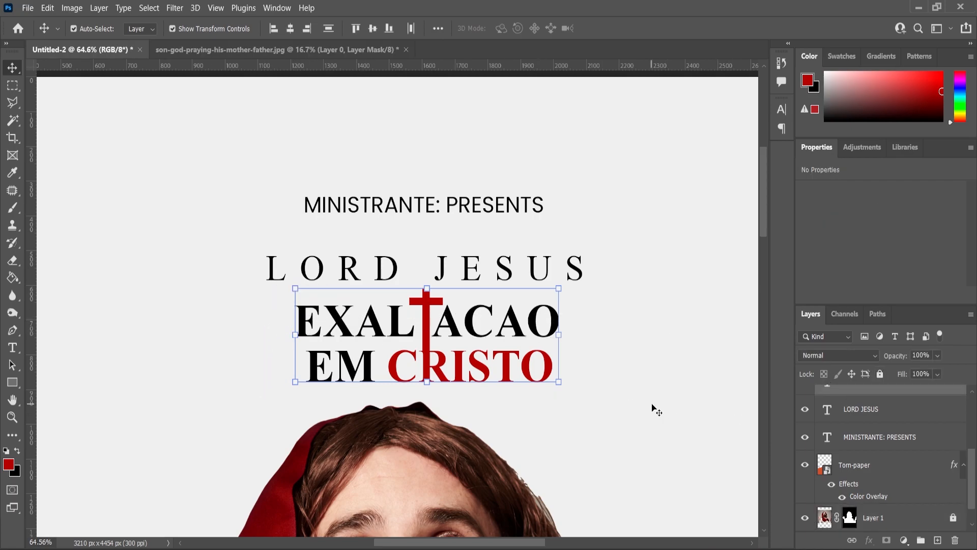
{"action": "right_click", "coordinate": [860, 436]}
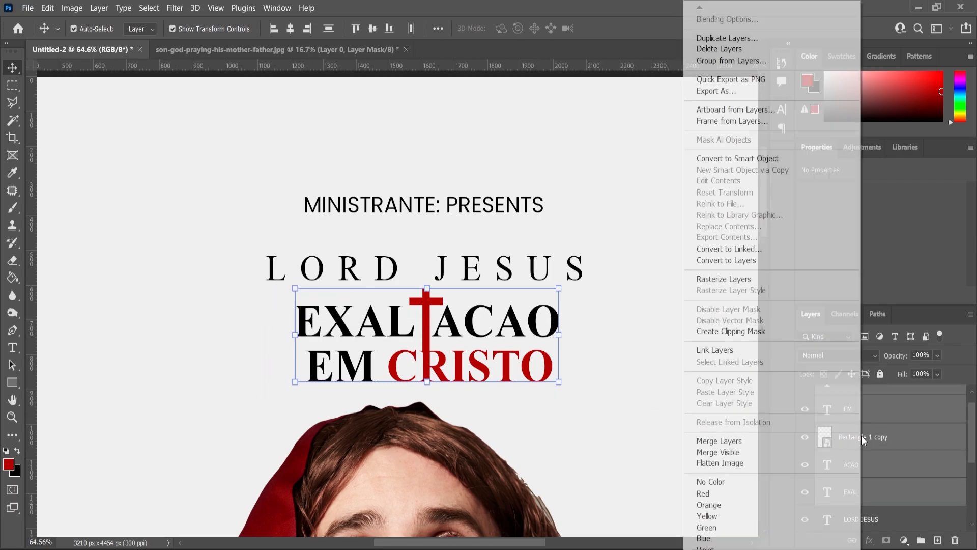
{"action": "left_click", "coordinate": [736, 159]}
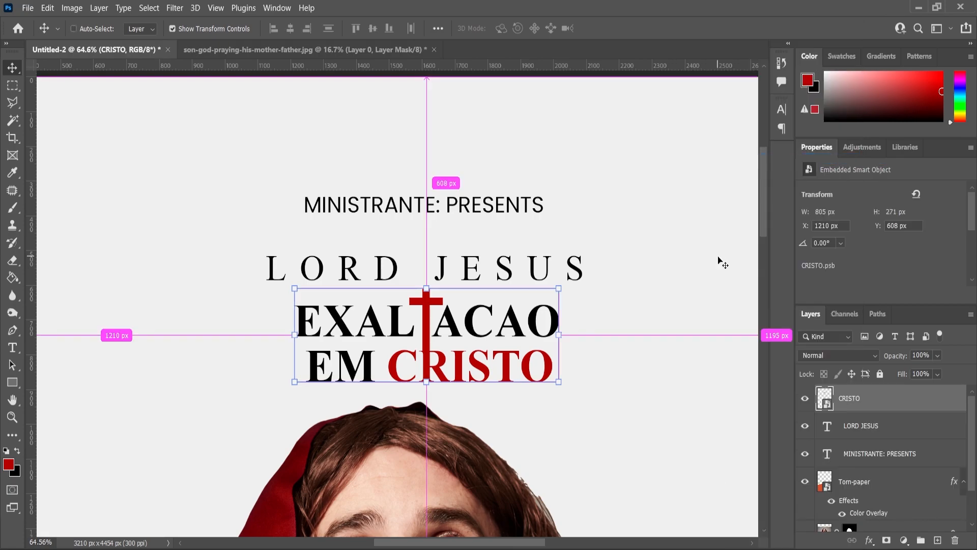
{"action": "left_click", "coordinate": [291, 28]}
{"action": "left_click", "coordinate": [462, 175]}
- Raise MINISTRANTE: PRESENTS, and move it together with LORD JESUS further up, away from the title block
{"action": "scroll", "coordinate": [502, 270], "scroll_direction": "down", "scroll_amount": 2}
{"action": "scroll", "coordinate": [501, 270], "scroll_direction": "down", "scroll_amount": 1}
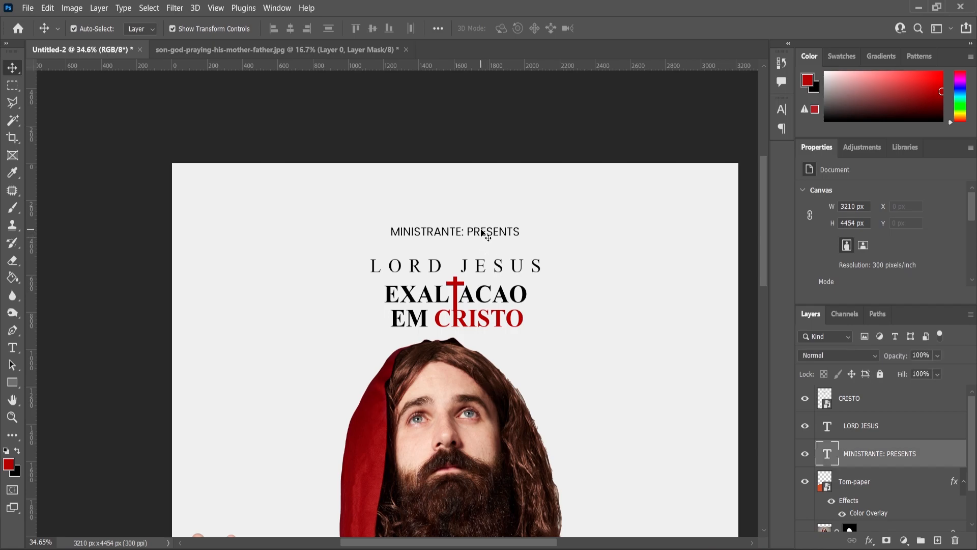
{"action": "left_click_drag", "start_coordinate": [482, 232], "coordinate": [471, 219]}
{"action": "left_click", "coordinate": [499, 263], "text": "shift"}
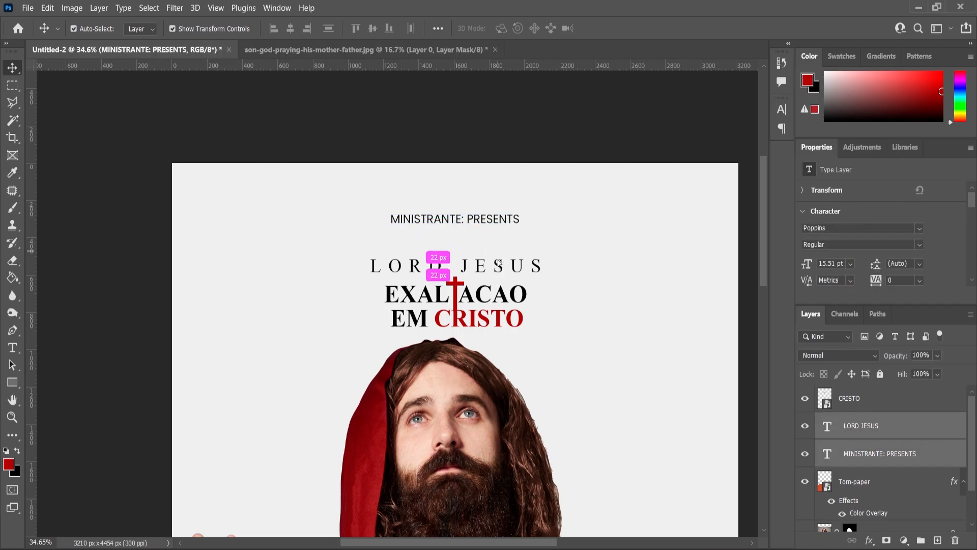
{"action": "left_click_drag", "start_coordinate": [499, 262], "coordinate": [500, 245]}
{"action": "left_click", "coordinate": [509, 261]}
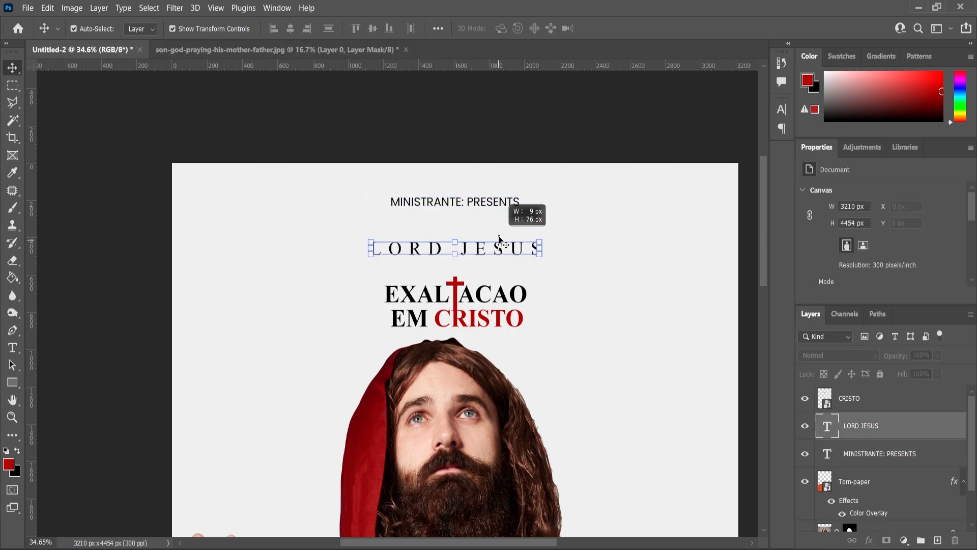
- Move LORD JESUS up so it sits closely beneath MINISTRANTE: PRESENTS
{"action": "scroll", "coordinate": [478, 259], "scroll_direction": "up", "scroll_amount": 4}
{"action": "left_click_drag", "start_coordinate": [476, 258], "coordinate": [472, 233]}
{"action": "left_click", "coordinate": [456, 167], "text": "shift"}
{"action": "left_click_drag", "start_coordinate": [456, 167], "coordinate": [458, 170]}
{"action": "left_click_drag", "start_coordinate": [474, 234], "coordinate": [473, 219]}
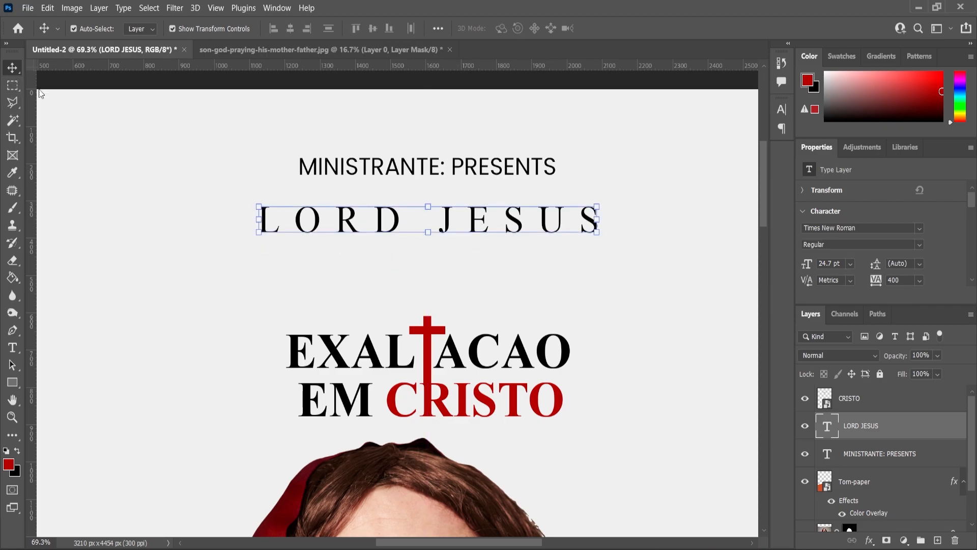
- Enlarge the EXALTACAO EM CRISTO title block to about 939 × 316 px and move it slightly upward
{"action": "left_click", "coordinate": [434, 349]}
{"action": "left_click", "coordinate": [571, 316]}
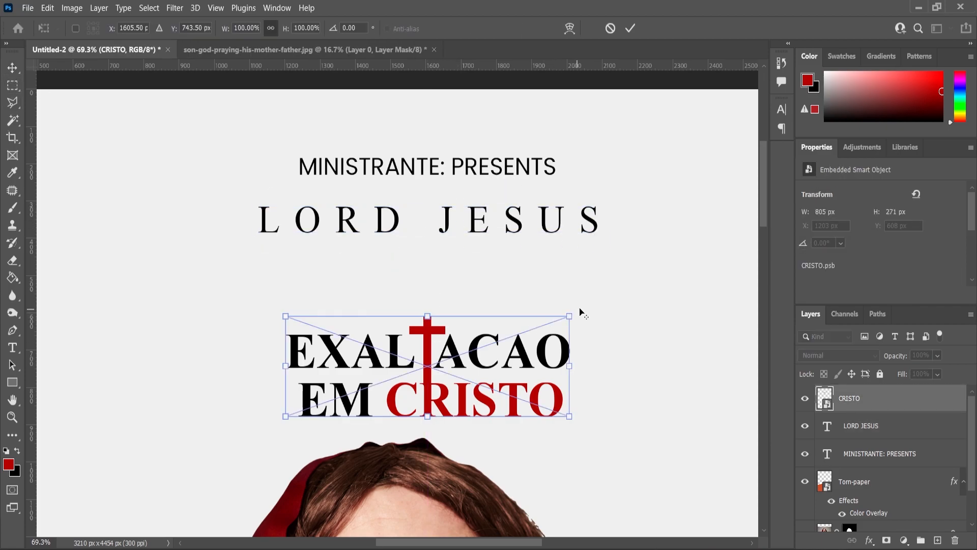
{"action": "left_click_drag", "start_coordinate": [570, 317], "coordinate": [593, 307]}
{"action": "left_click_drag", "start_coordinate": [487, 365], "coordinate": [487, 355]}
{"action": "key", "text": "Return"}
{"action": "left_click_drag", "start_coordinate": [492, 307], "coordinate": [472, 299]}
{"action": "scroll", "coordinate": [472, 298], "scroll_direction": "down", "scroll_amount": 4}
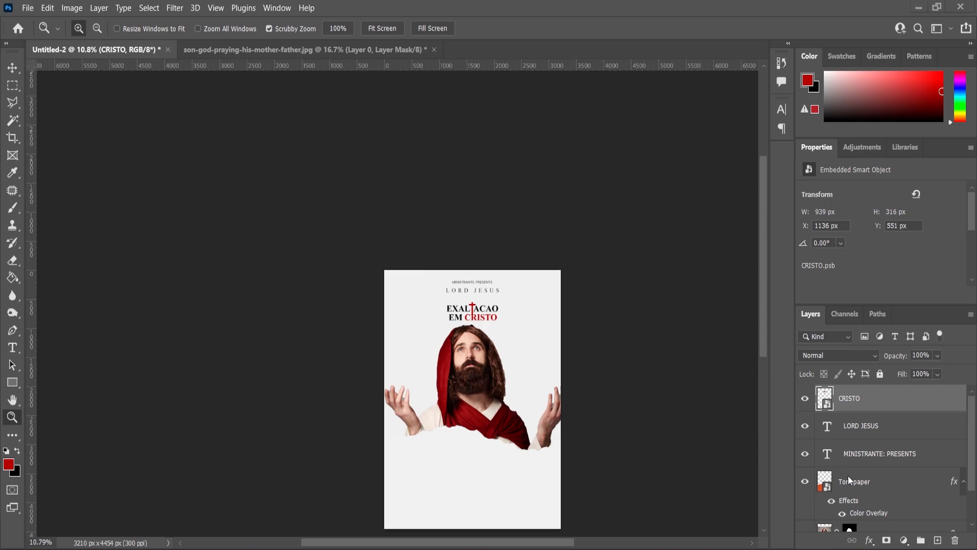
{"action": "scroll", "coordinate": [535, 306], "scroll_direction": "up", "scroll_amount": 6}
- Shrink LORD JESUS to about 18 pt and place it just above the EXALTACAO title block
{"action": "left_click", "coordinate": [11, 68]}
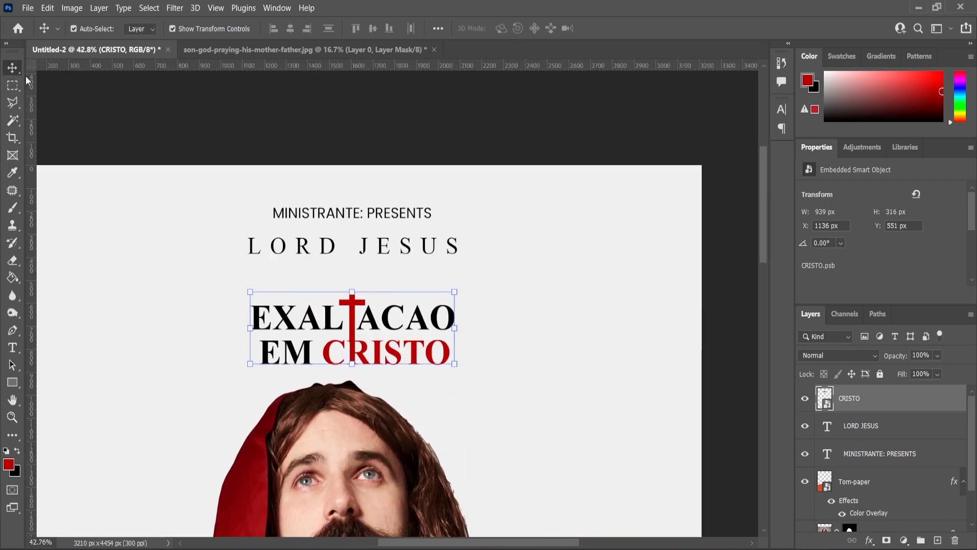
{"action": "left_click", "coordinate": [386, 251]}
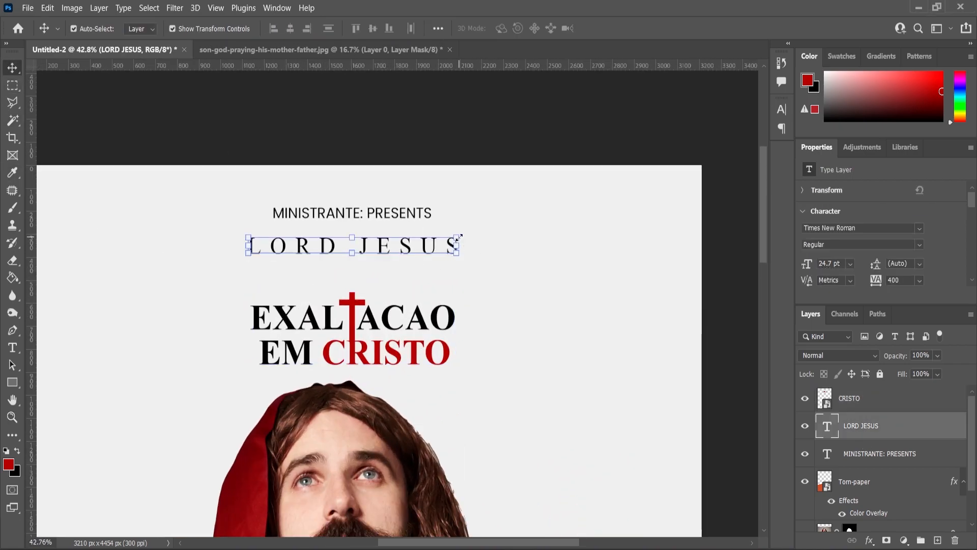
{"action": "key", "text": "ctrl+t"}
{"action": "left_click_drag", "start_coordinate": [460, 236], "coordinate": [437, 237]}
{"action": "left_click_drag", "start_coordinate": [378, 247], "coordinate": [379, 274]}
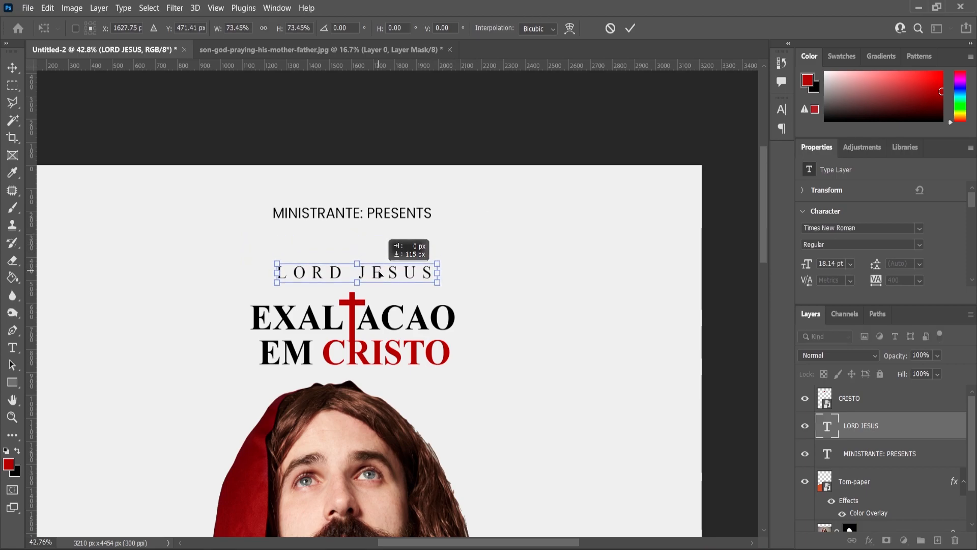
{"action": "left_click", "coordinate": [14, 70]}
{"action": "left_click", "coordinate": [399, 296]}
{"action": "scroll", "coordinate": [421, 294], "scroll_direction": "down", "scroll_amount": 10}
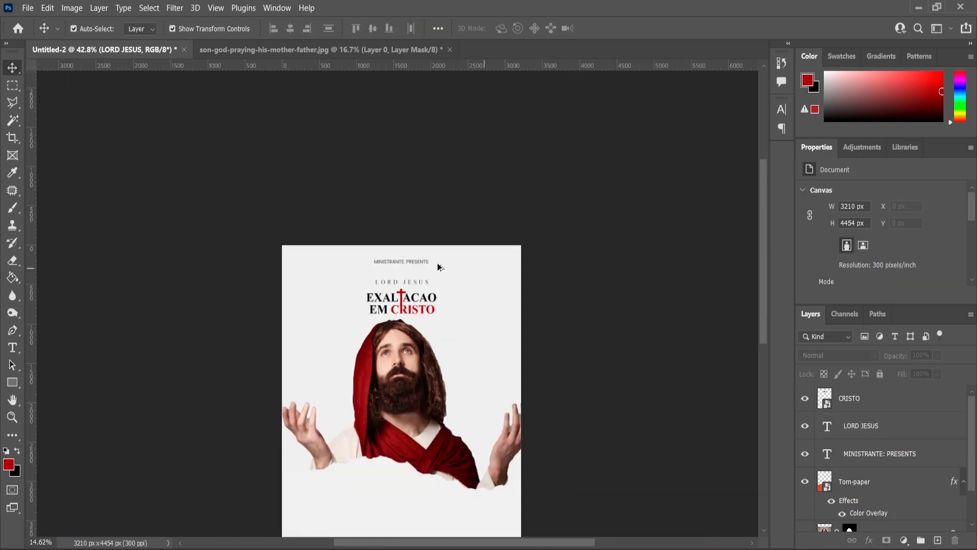
- Unlock Layer 1, move the Jesus figure down to Y 797 px, and lock the layer again
{"action": "scroll", "coordinate": [389, 488], "scroll_direction": "up", "scroll_amount": 4}
{"action": "left_click_drag", "start_coordinate": [399, 457], "coordinate": [398, 478]}
{"action": "left_click", "coordinate": [479, 327]}
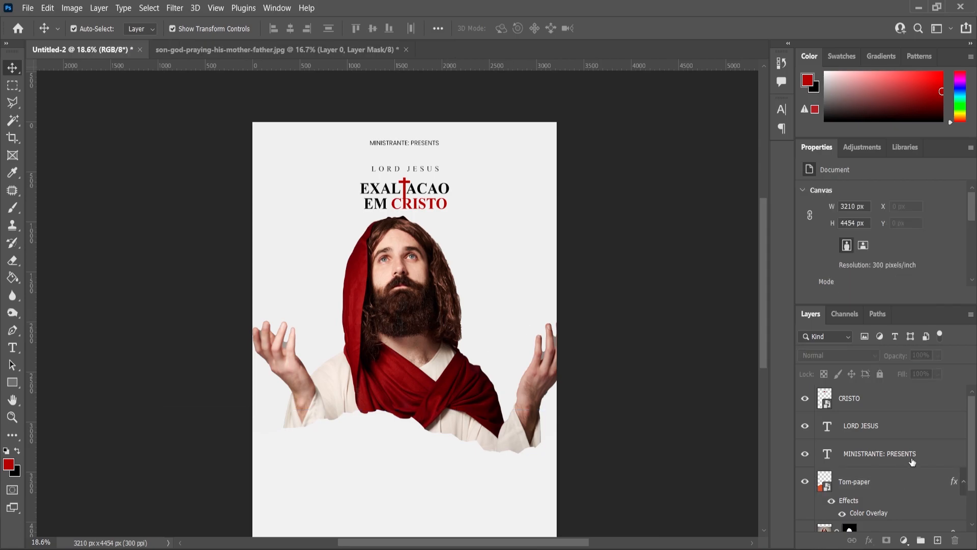
{"action": "scroll", "coordinate": [901, 496], "scroll_direction": "down", "scroll_amount": 2}
{"action": "left_click", "coordinate": [945, 491]}
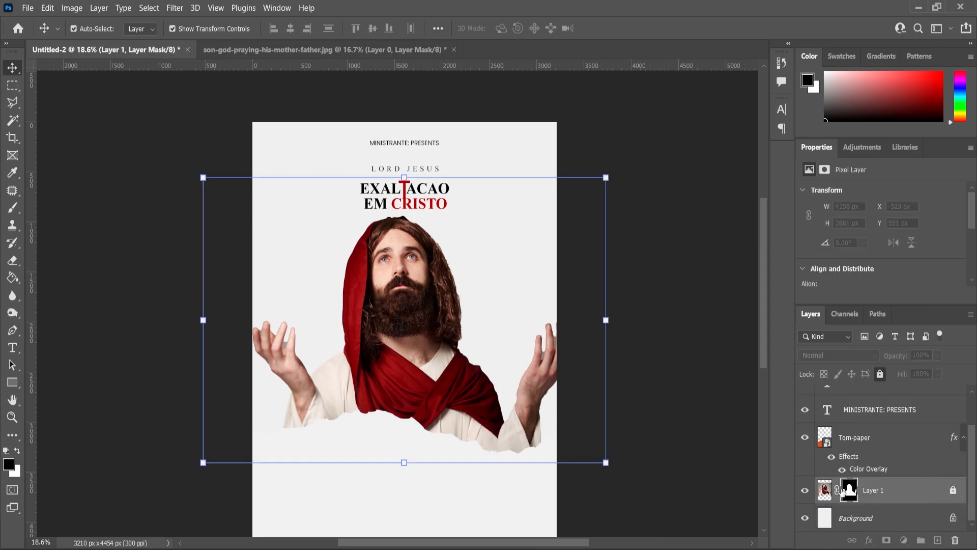
{"action": "left_click_drag", "start_coordinate": [440, 379], "coordinate": [440, 403]}
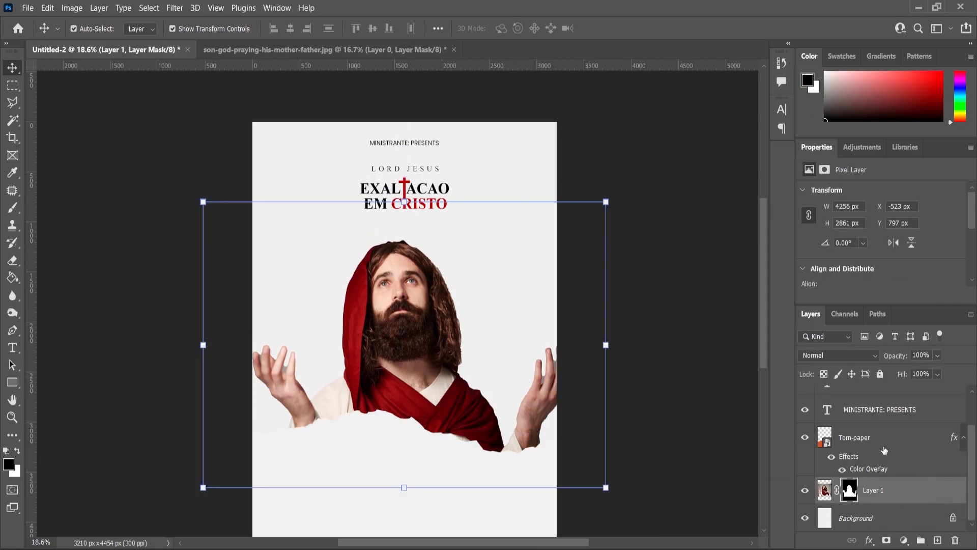
{"action": "left_click", "coordinate": [880, 374]}
- Enlarge all the heading texts together until LORD JESUS is about 24 pt and move them slightly downward
{"action": "scroll", "coordinate": [431, 142], "scroll_direction": "up", "scroll_amount": 2}
{"action": "left_click_drag", "start_coordinate": [524, 214], "coordinate": [336, 146]}
{"action": "left_click_drag", "start_coordinate": [455, 141], "coordinate": [475, 125]}
{"action": "left_click_drag", "start_coordinate": [432, 218], "coordinate": [432, 229]}
{"action": "left_click", "coordinate": [12, 71]}
{"action": "left_click", "coordinate": [514, 238]}
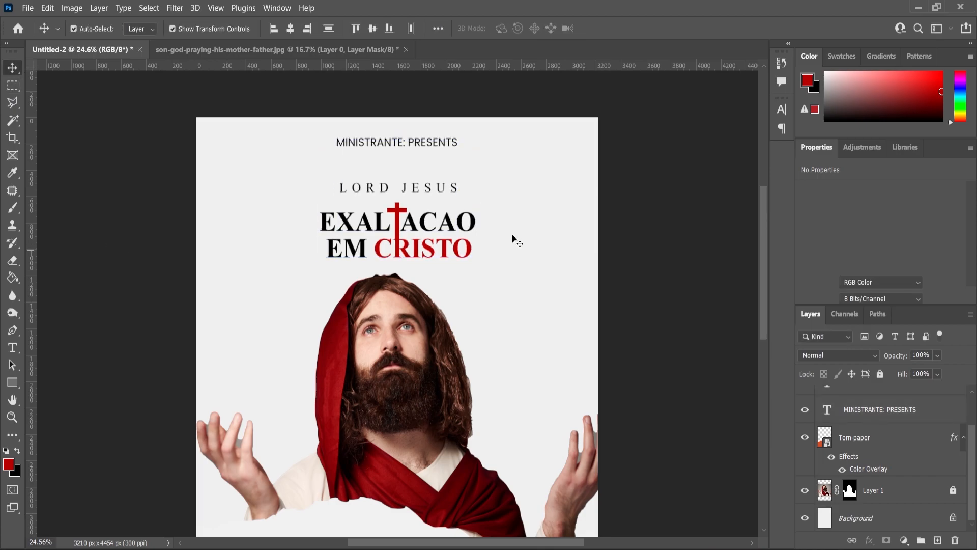
- Set the LORD JESUS text to Bold
{"action": "scroll", "coordinate": [510, 242], "scroll_direction": "down", "scroll_amount": 7}
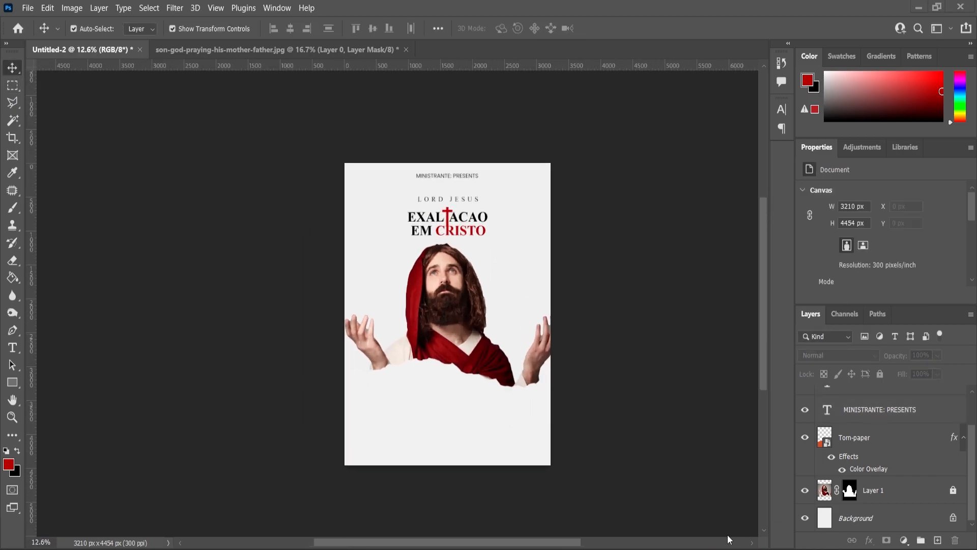
{"action": "scroll", "coordinate": [439, 170], "scroll_direction": "up", "scroll_amount": 5}
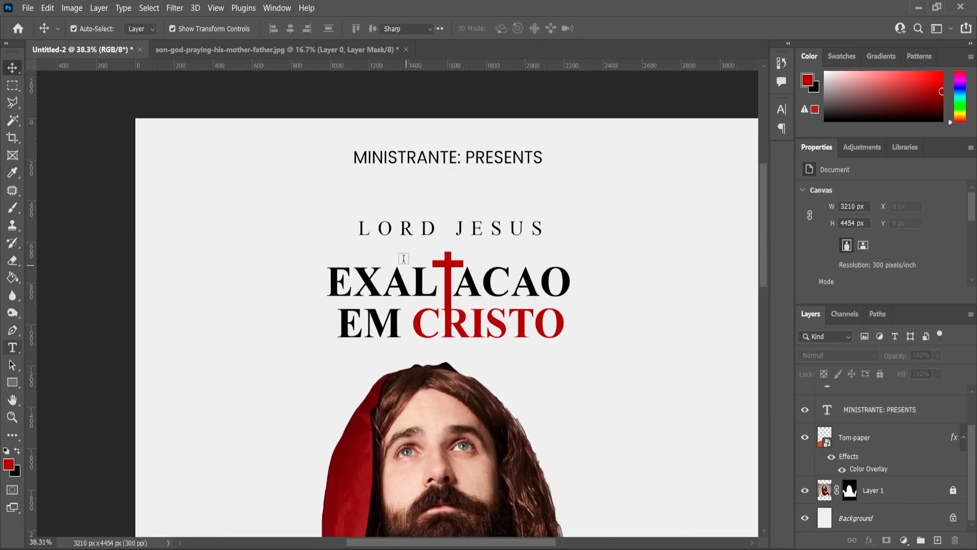
{"action": "left_click", "coordinate": [404, 228]}
{"action": "key", "text": "ctrl+a"}
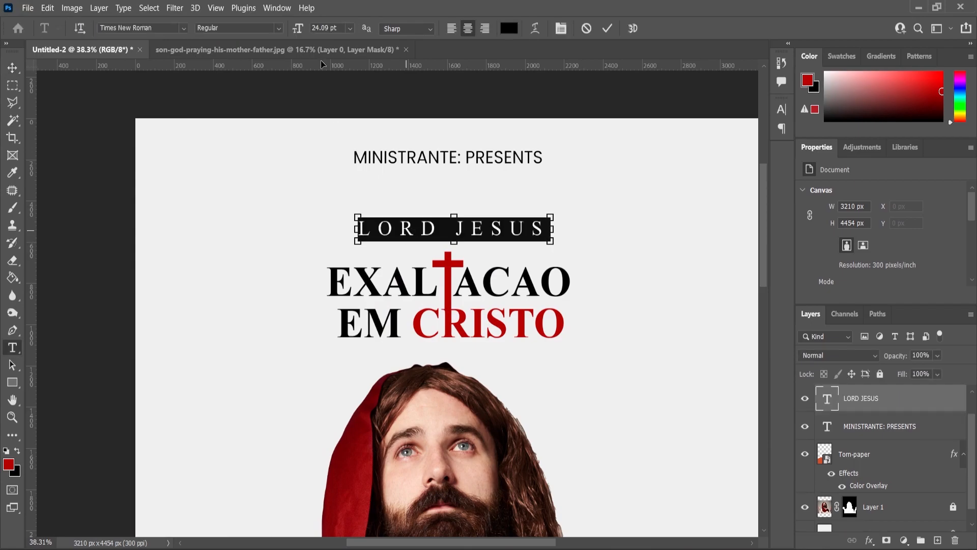
{"action": "left_click", "coordinate": [278, 28]}
{"action": "left_click", "coordinate": [245, 62]}
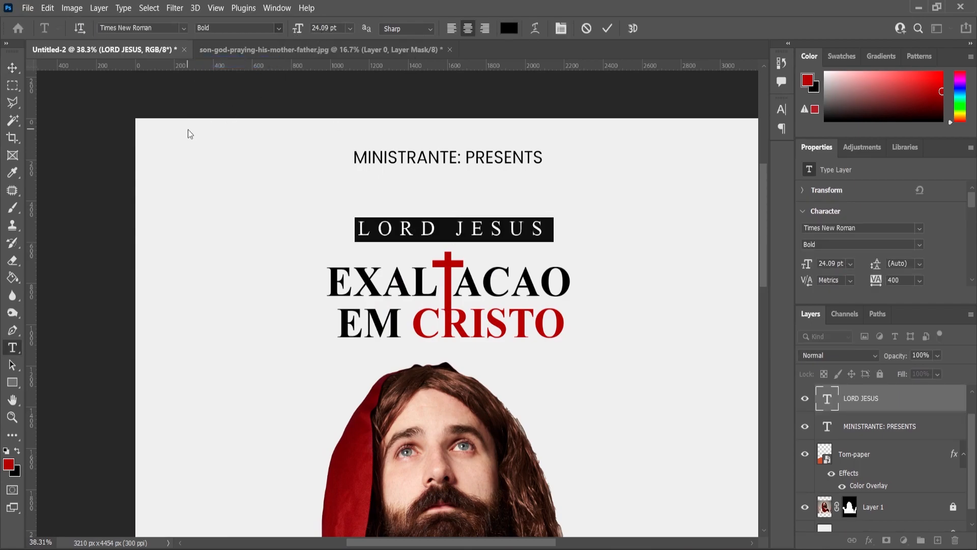
{"action": "left_click", "coordinate": [11, 69]}
- Shrink the LORD JESUS text proportionally to about 21.5 pt
{"action": "scroll", "coordinate": [542, 225], "scroll_direction": "up", "scroll_amount": 3}
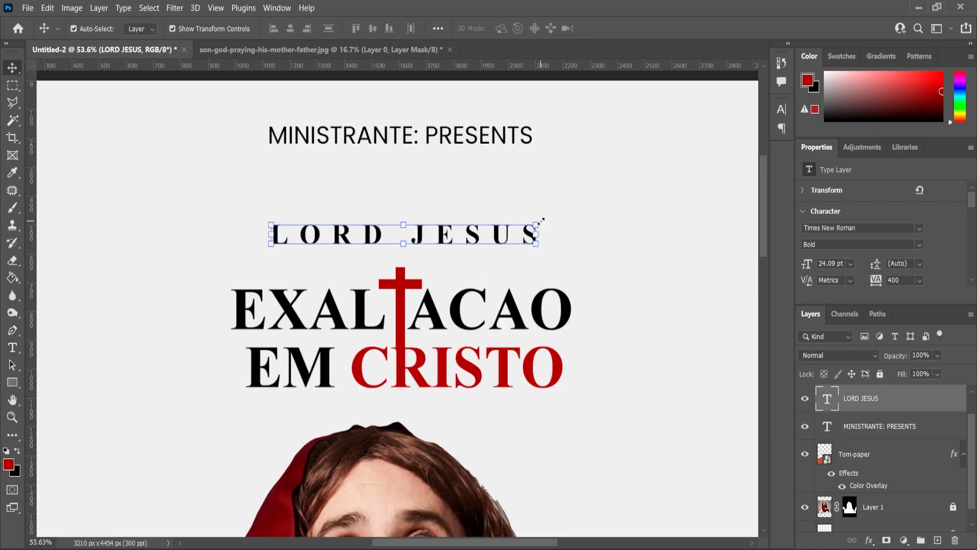
{"action": "key", "text": "ctrl+t"}
{"action": "left_click_drag", "start_coordinate": [546, 221], "coordinate": [533, 222]}
{"action": "left_click", "coordinate": [14, 71]}
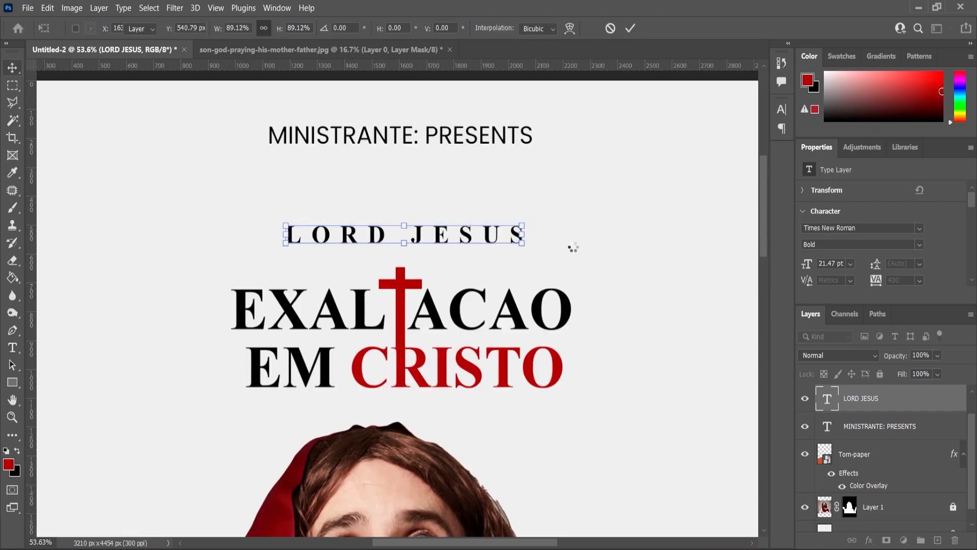
- Shrink MINISTRANTE: PRESENTS to about 12 pt and move it down closer to LORD JESUS
{"action": "scroll", "coordinate": [573, 248], "scroll_direction": "down", "scroll_amount": 4}
{"action": "scroll", "coordinate": [499, 212], "scroll_direction": "up", "scroll_amount": 3}
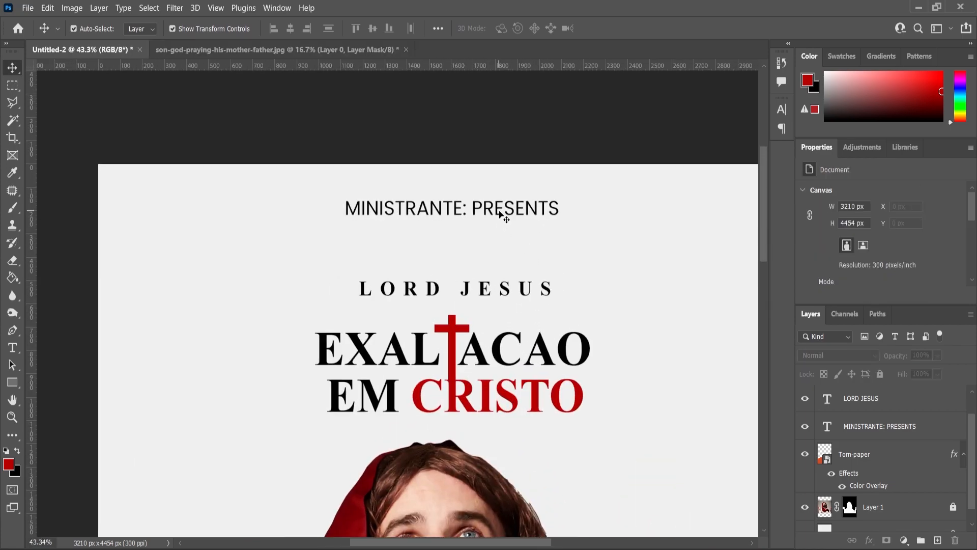
{"action": "left_click", "coordinate": [506, 213]}
{"action": "scroll", "coordinate": [555, 199], "scroll_direction": "up", "scroll_amount": 2}
{"action": "key", "text": "ctrl+t"}
{"action": "left_click_drag", "start_coordinate": [565, 194], "coordinate": [507, 206]}
{"action": "left_click_drag", "start_coordinate": [450, 214], "coordinate": [450, 244]}
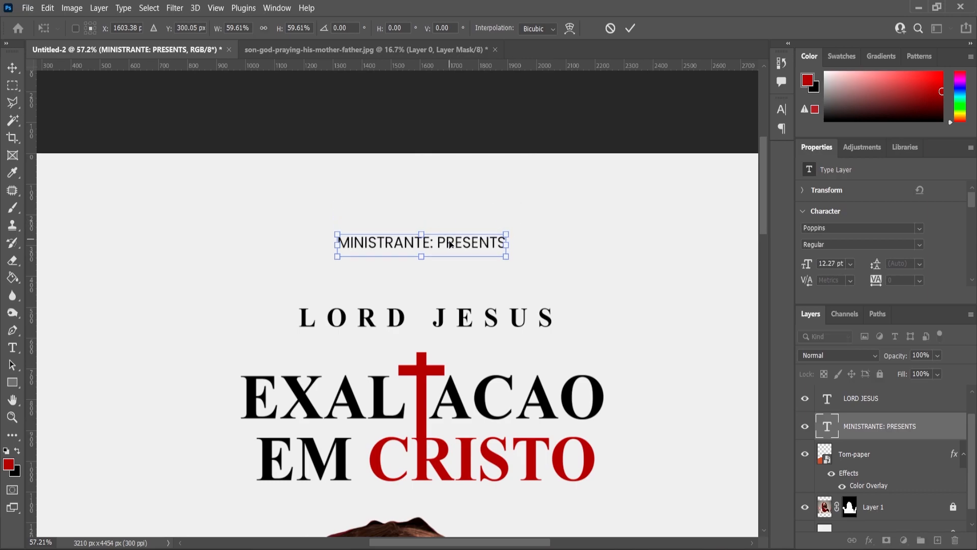
{"action": "left_click", "coordinate": [12, 74]}
- Centre the heading texts and title block together horizontally on the canvas and clear the selection
{"action": "scroll", "coordinate": [550, 247], "scroll_direction": "down", "scroll_amount": 6}
{"action": "left_click_drag", "start_coordinate": [371, 184], "coordinate": [580, 353]}
{"action": "key", "text": "ctrl+a"}
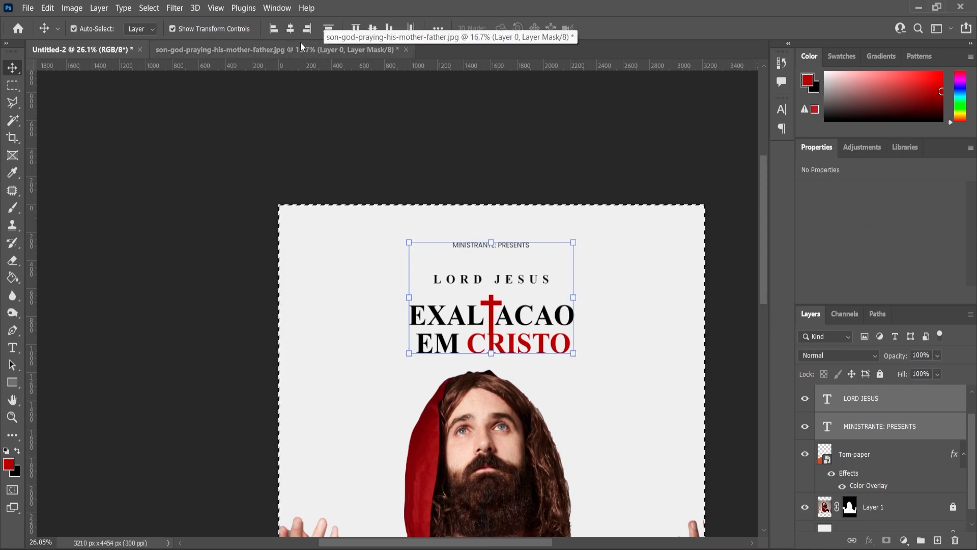
{"action": "key", "text": "ctrl+d"}
{"action": "left_click", "coordinate": [417, 143]}
- Copy JESUS CRIST from the Content document in Notepad and return to the poster in Photoshop
{"action": "scroll", "coordinate": [567, 234], "scroll_direction": "down", "scroll_amount": 6}
{"action": "scroll", "coordinate": [567, 466], "scroll_direction": "up", "scroll_amount": 5}
{"action": "scroll", "coordinate": [530, 399], "scroll_direction": "down", "scroll_amount": 1}
{"action": "scroll", "coordinate": [529, 405], "scroll_direction": "up", "scroll_amount": 3}
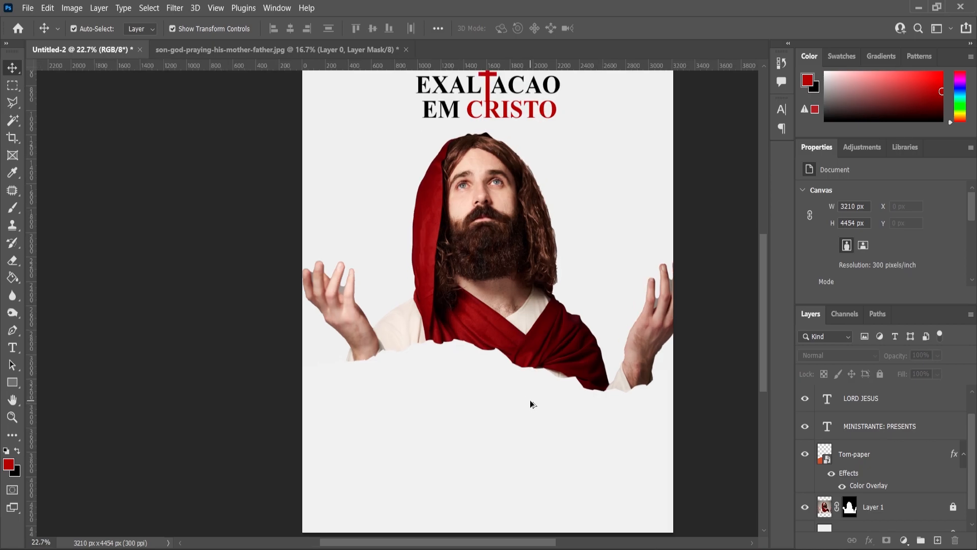
{"action": "scroll", "coordinate": [568, 296], "scroll_direction": "down", "scroll_amount": 2}
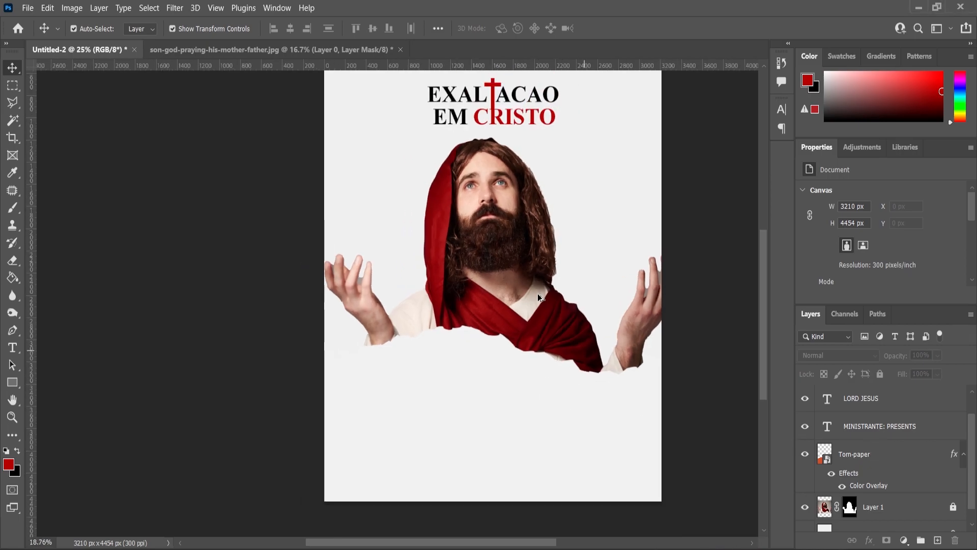
{"action": "key", "text": "alt+Tab"}
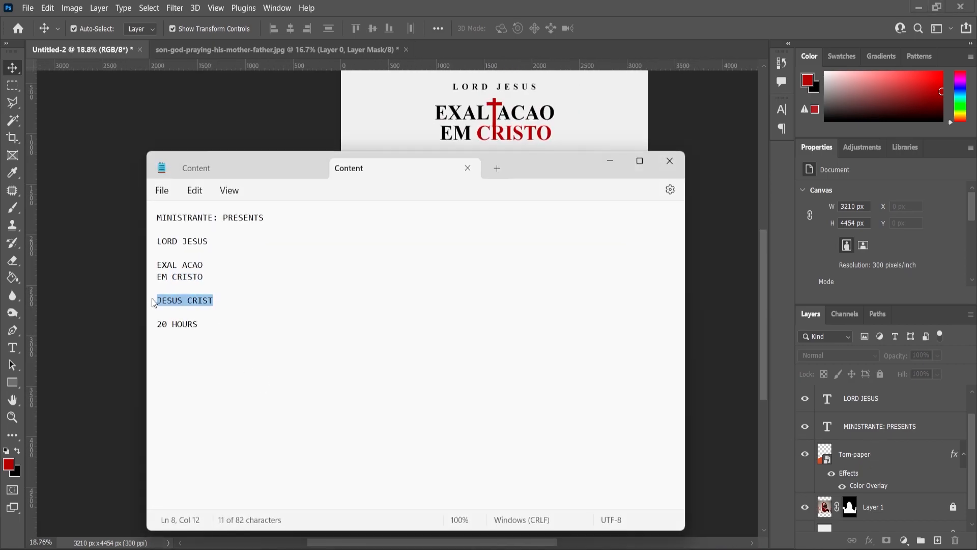
{"action": "left_click", "coordinate": [617, 161]}
{"action": "scroll", "coordinate": [456, 427], "scroll_direction": "up", "scroll_amount": 2}
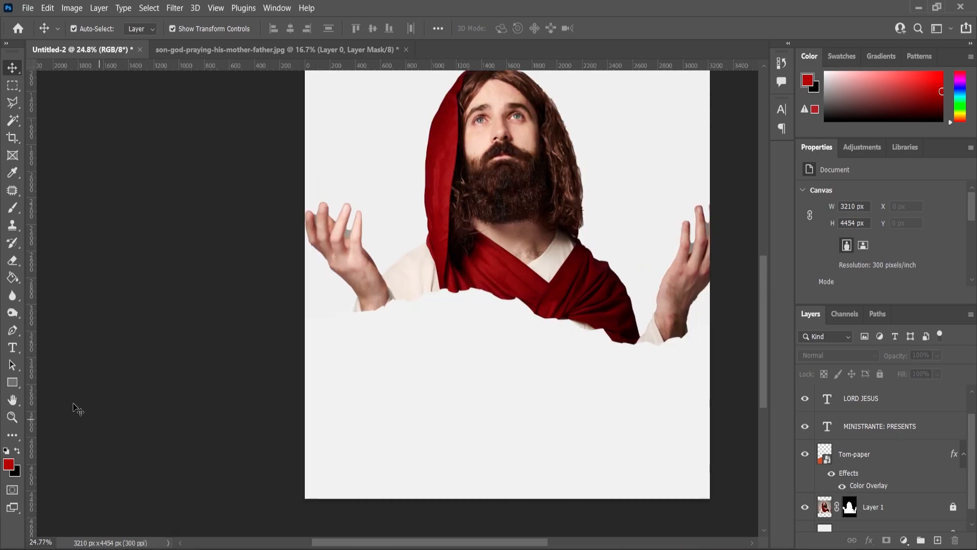
- Add the text JESUS CRIST in 39 pt Poppins Regular in the empty area below the torn edge
{"action": "left_click", "coordinate": [13, 348]}
{"action": "left_click", "coordinate": [510, 409]}
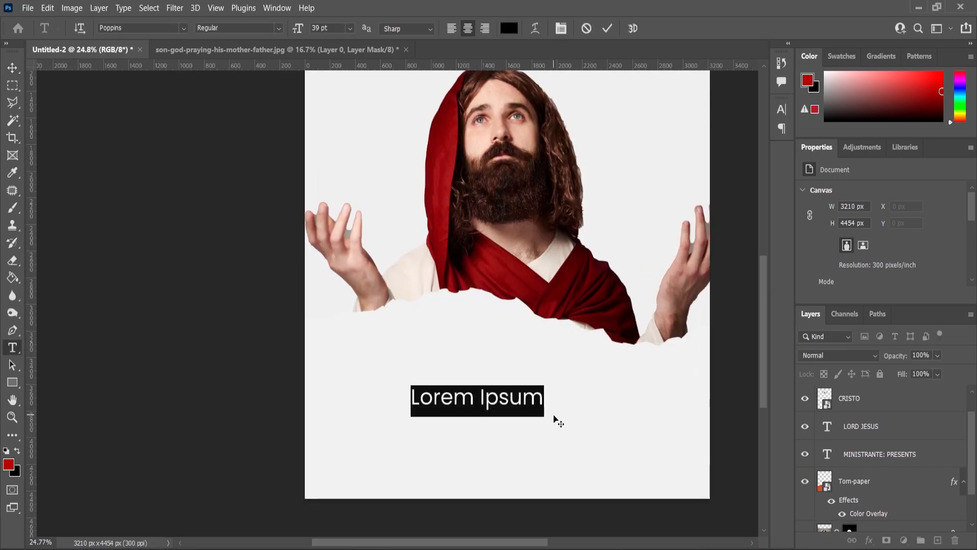
{"action": "type", "text": "JESUS CRIST"}
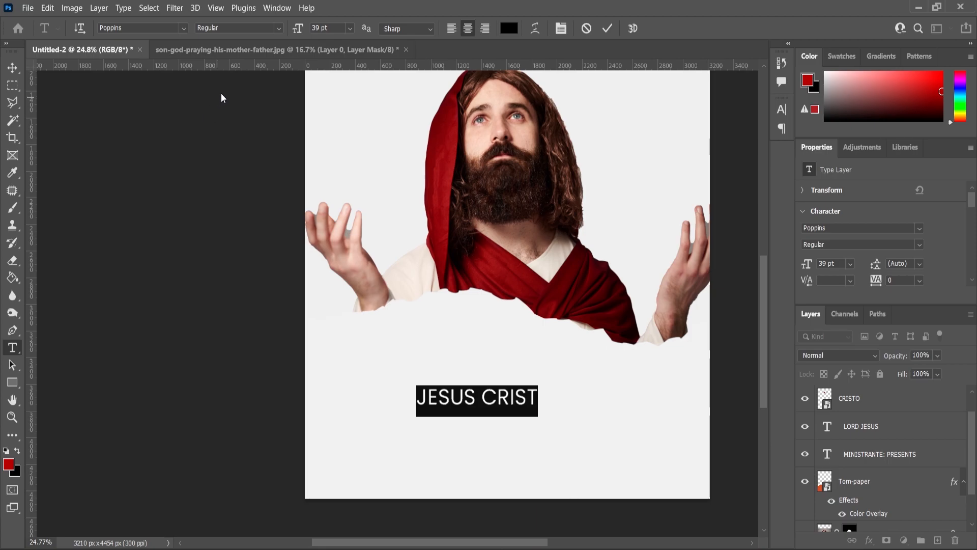
{"action": "left_click", "coordinate": [12, 68]}
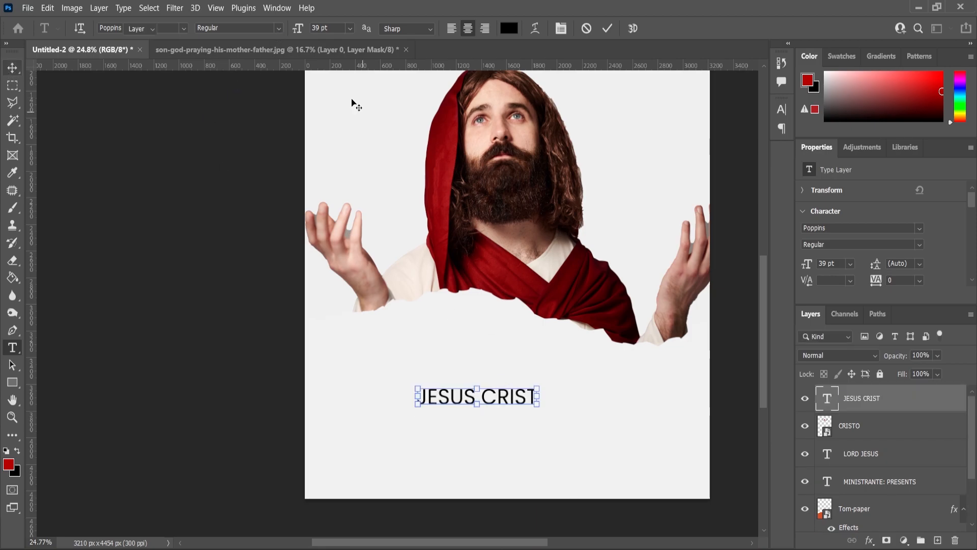
{"action": "key", "text": "ctrl+Return"}
- Centre JESUS CRIST horizontally on the canvas and move it up closer to the torn edge
{"action": "key", "text": "v"}
{"action": "key", "text": "ctrl+a"}
{"action": "key", "text": "ctrl+d"}
{"action": "left_click_drag", "start_coordinate": [366, 433], "coordinate": [260, 462]}
{"action": "left_click", "coordinate": [438, 432]}
{"action": "scroll", "coordinate": [452, 419], "scroll_direction": "up", "scroll_amount": 5}
{"action": "left_click_drag", "start_coordinate": [468, 397], "coordinate": [467, 359]}
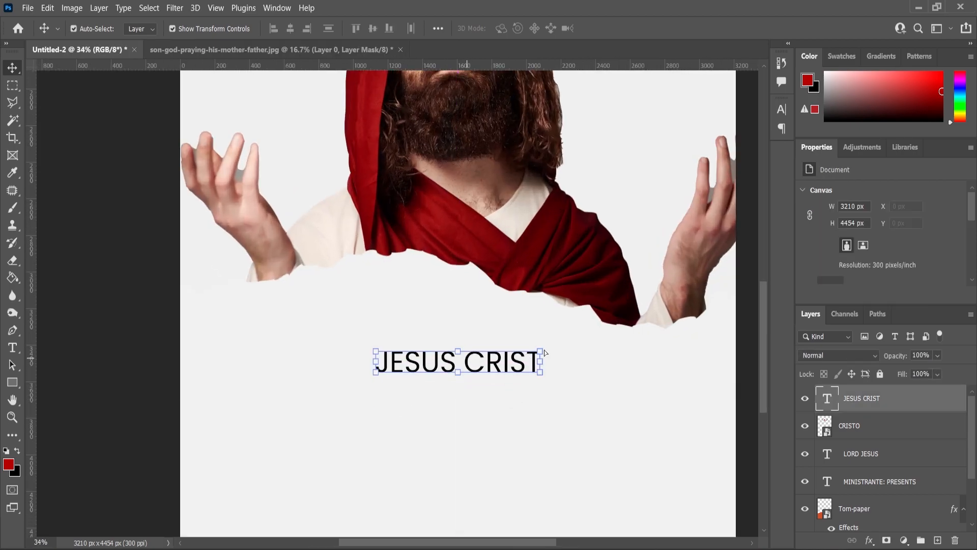
- Shrink the JESUS CRIST text proportionally to about 31 pt
{"action": "left_click", "coordinate": [542, 350]}
{"action": "mouse_move", "coordinate": [540, 349]}
{"action": "left_mouse_down"}
{"action": "mouse_move", "coordinate": [535, 333]}
{"action": "mouse_move", "coordinate": [524, 351]}
{"action": "left_mouse_up"}
{"action": "left_click", "coordinate": [13, 74]}
{"action": "left_click", "coordinate": [522, 324]}
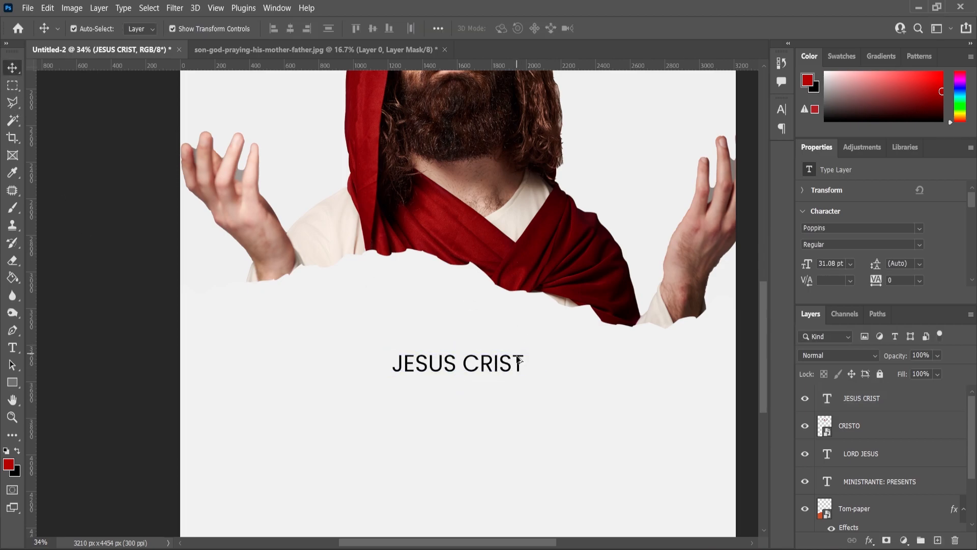
- Place the YouTube logo 1384060.png, scaled to about 173 × 122 px, below and slightly left of JESUS CRIST
{"action": "scroll", "coordinate": [519, 359], "scroll_direction": "down", "scroll_amount": 2}
{"action": "scroll", "coordinate": [496, 377], "scroll_direction": "up", "scroll_amount": 2}
{"action": "scroll", "coordinate": [496, 377], "scroll_direction": "up", "scroll_amount": 2}
{"action": "left_click", "coordinate": [481, 359]}
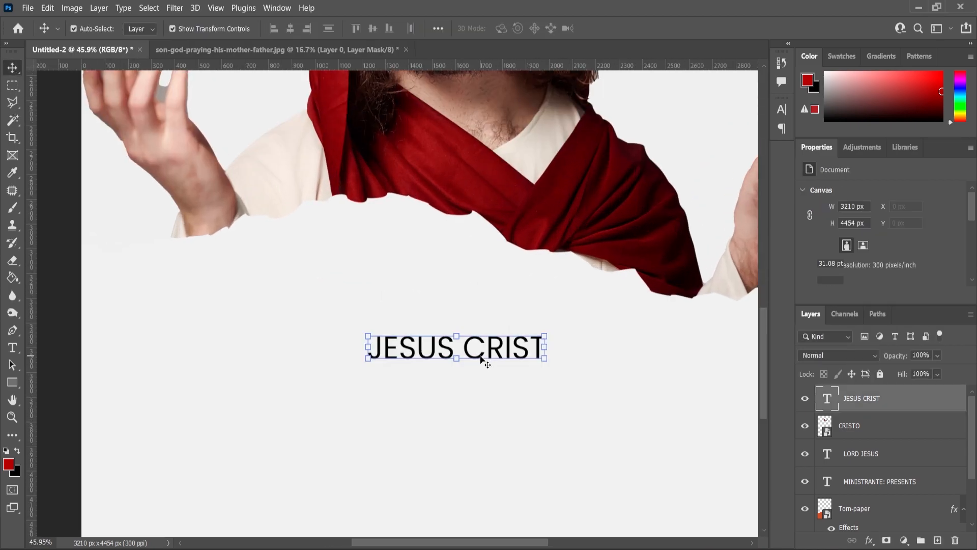
{"action": "left_click", "coordinate": [386, 548]}
{"action": "left_click_drag", "start_coordinate": [371, 158], "coordinate": [409, 437]}
{"action": "scroll", "coordinate": [545, 342], "scroll_direction": "down", "scroll_amount": 3}
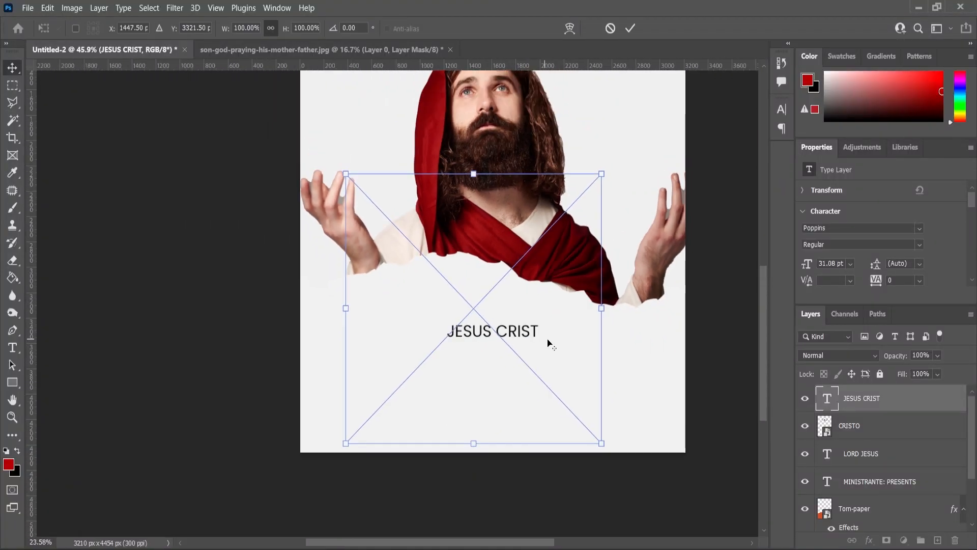
{"action": "left_click_drag", "start_coordinate": [593, 314], "coordinate": [443, 424]}
{"action": "scroll", "coordinate": [453, 313], "scroll_direction": "up", "scroll_amount": 3}
{"action": "left_click", "coordinate": [12, 68]}
{"action": "left_click", "coordinate": [103, 192]}
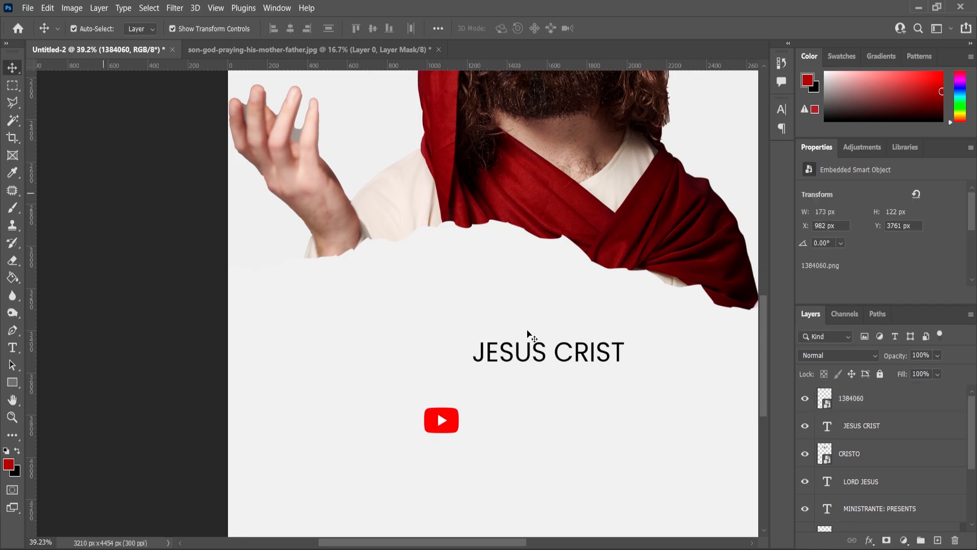
- Duplicate the JESUS CRIST text next to the YouTube logo and change the copy to Neetcreationz
{"action": "left_click", "coordinate": [544, 351]}
{"action": "left_click_drag", "start_coordinate": [865, 432], "coordinate": [938, 539]}
{"action": "left_click_drag", "start_coordinate": [569, 349], "coordinate": [567, 423]}
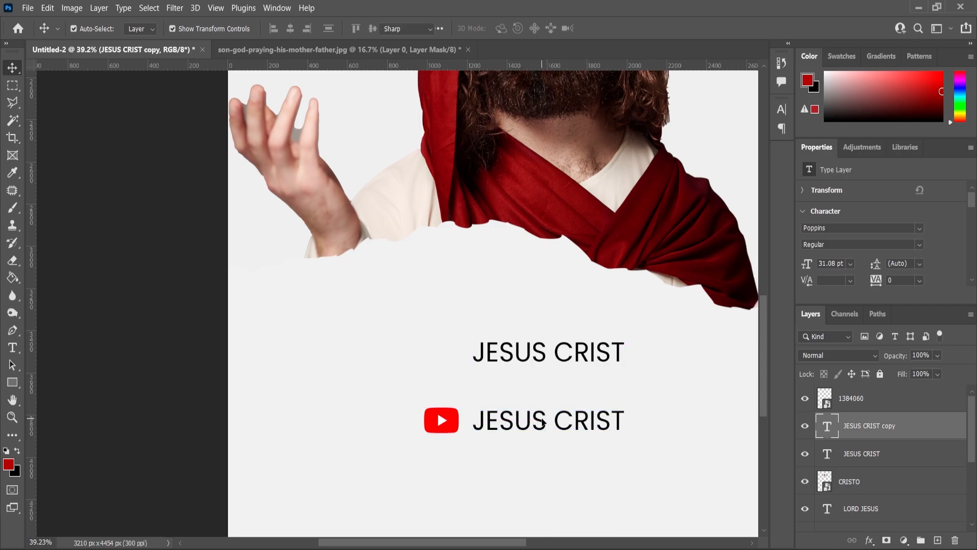
{"action": "double_click", "coordinate": [543, 422]}
{"action": "type", "text": "Neet"}
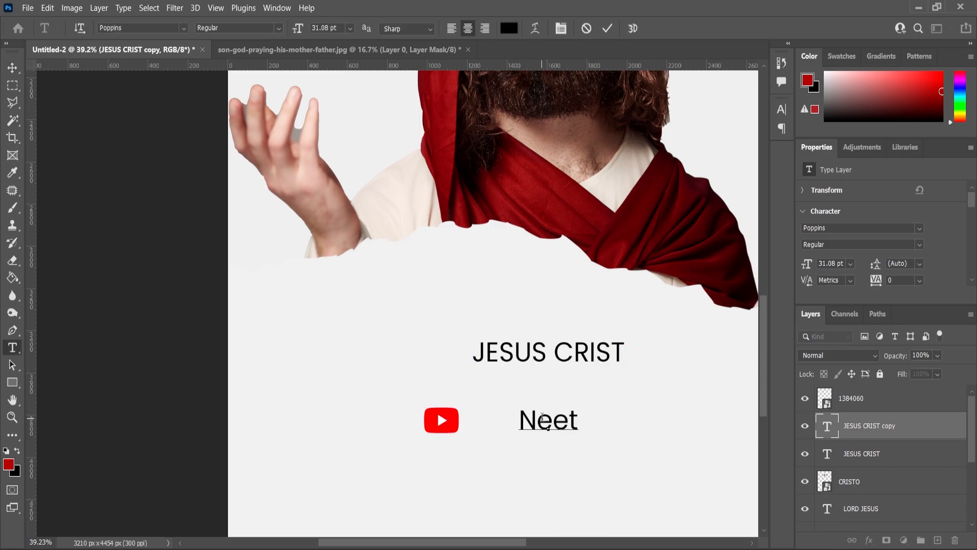
{"action": "type", "text": "creationz"}
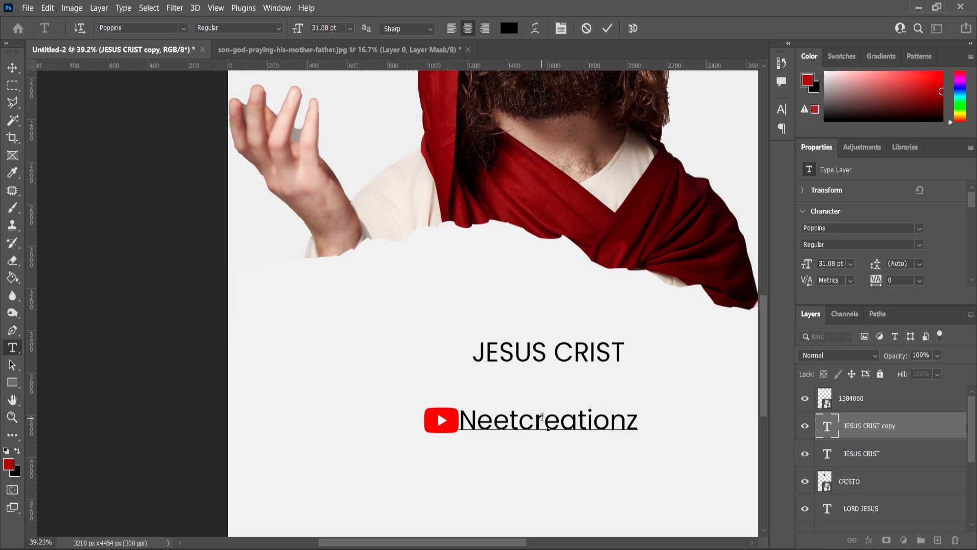
{"action": "left_click_drag", "start_coordinate": [530, 421], "coordinate": [541, 417]}
- Shrink Neetcreationz to about 22.6 pt and move it left so it starts just beside the YouTube logo
{"action": "left_click", "coordinate": [652, 407]}
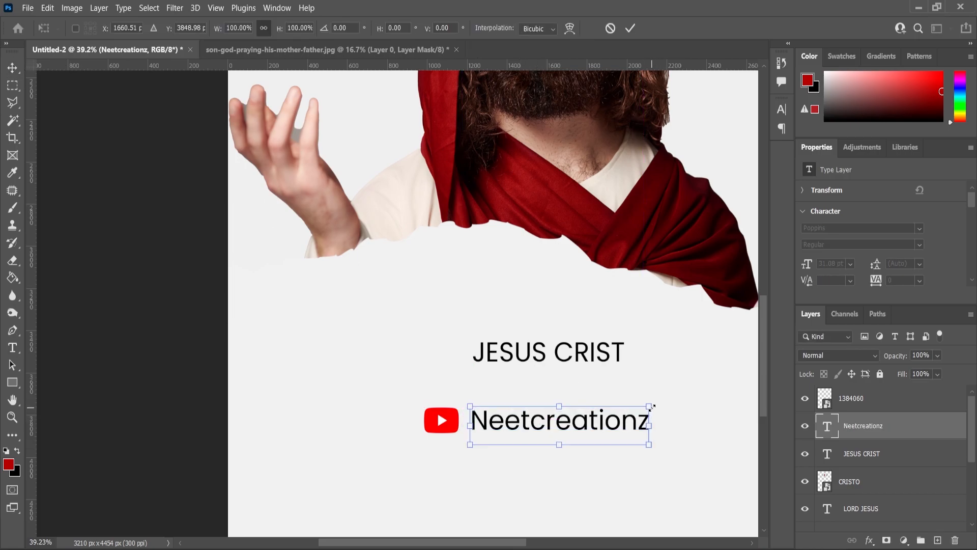
{"action": "left_click_drag", "start_coordinate": [652, 405], "coordinate": [633, 427]}
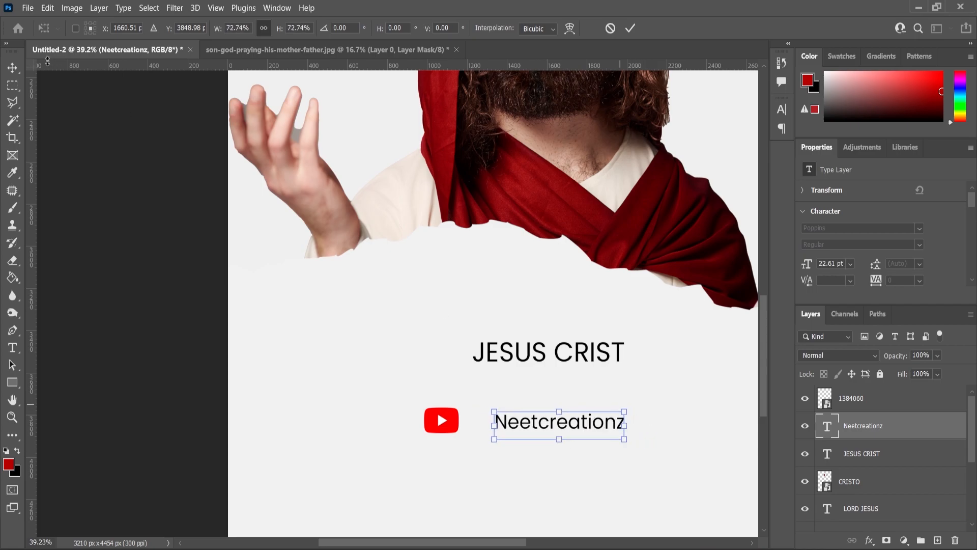
{"action": "left_click", "coordinate": [13, 72]}
{"action": "scroll", "coordinate": [543, 384], "scroll_direction": "down", "scroll_amount": 3}
{"action": "scroll", "coordinate": [493, 393], "scroll_direction": "up", "scroll_amount": 6}
{"action": "left_click_drag", "start_coordinate": [506, 414], "coordinate": [470, 414]}
- Convert the YouTube logo and Neetcreationz into one smart object and centre it horizontally on the canvas
{"action": "left_click", "coordinate": [365, 409], "text": "shift"}
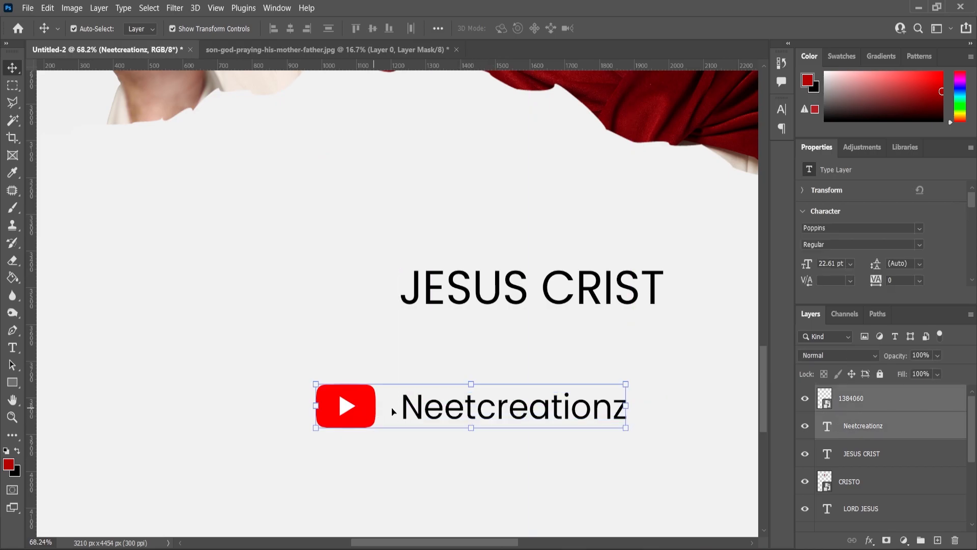
{"action": "right_click", "coordinate": [868, 404]}
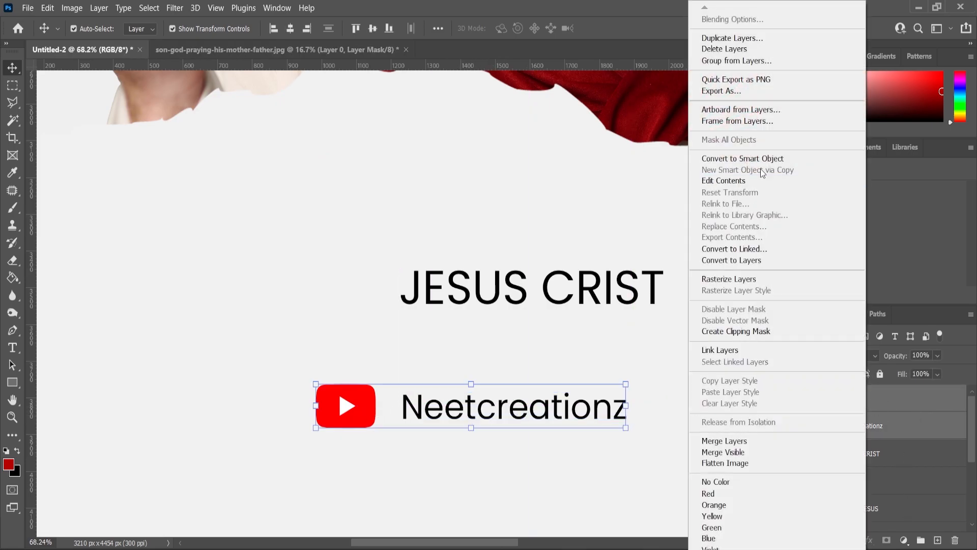
{"action": "left_click", "coordinate": [762, 158]}
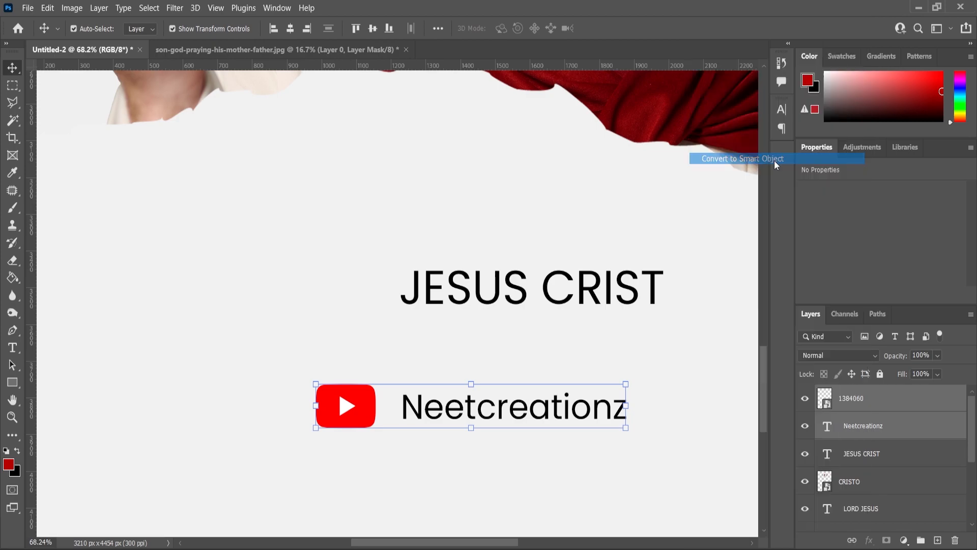
{"action": "left_click", "coordinate": [290, 28]}
{"action": "scroll", "coordinate": [520, 244], "scroll_direction": "down", "scroll_amount": 3}
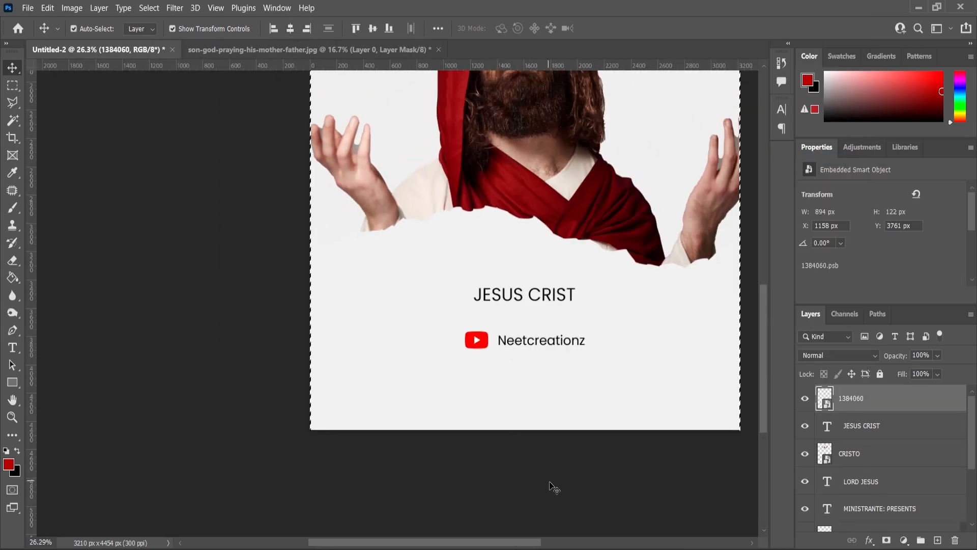
{"action": "key", "text": "ctrl+d"}
{"action": "left_click", "coordinate": [536, 382]}
- Enlarge the JESUS CRIST text proportionally to about 38 pt
{"action": "scroll", "coordinate": [536, 383], "scroll_direction": "down", "scroll_amount": 1}
{"action": "scroll", "coordinate": [575, 380], "scroll_direction": "up", "scroll_amount": 1}
{"action": "left_click", "coordinate": [529, 302]}
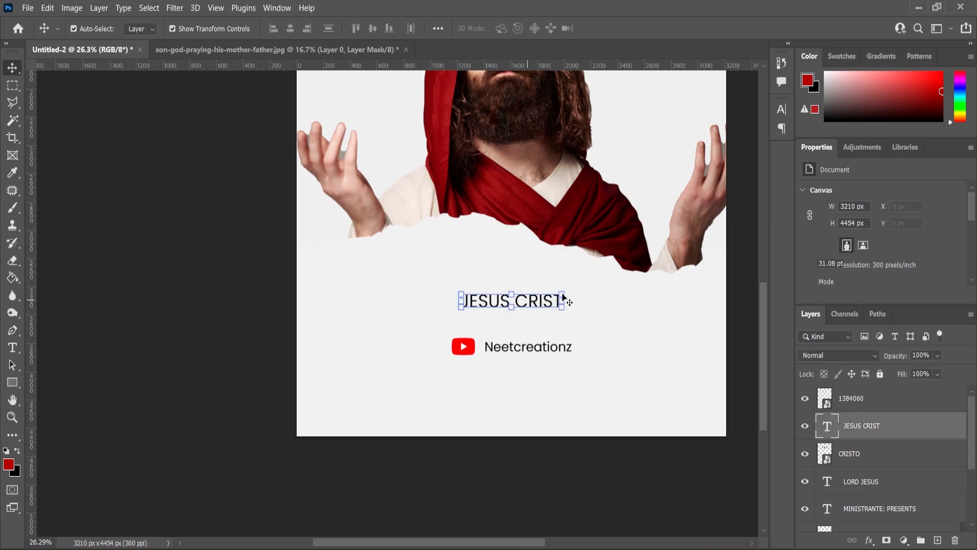
{"action": "scroll", "coordinate": [564, 297], "scroll_direction": "up", "scroll_amount": 1}
{"action": "key", "text": "ctrl+t"}
{"action": "left_click_drag", "start_coordinate": [565, 289], "coordinate": [582, 289]}
{"action": "left_click", "coordinate": [13, 69]}
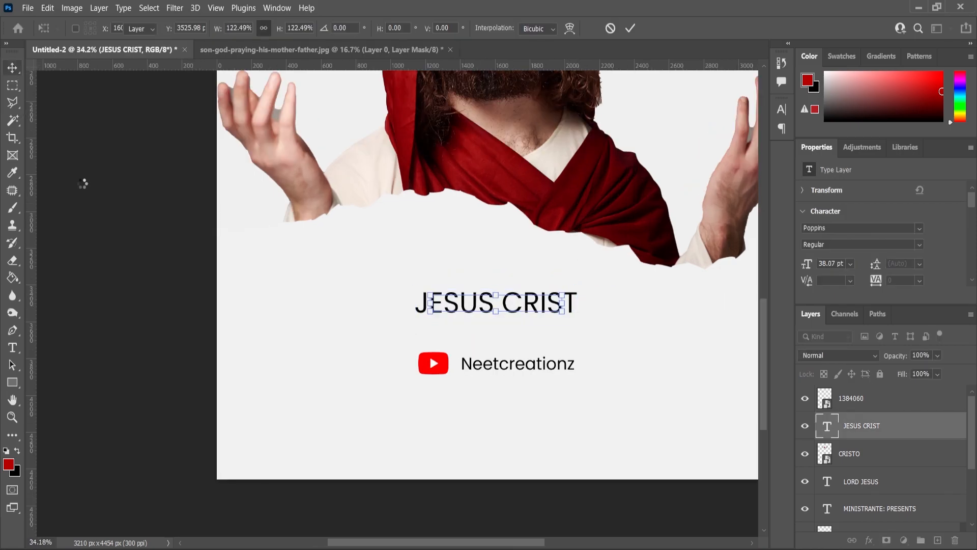
- Move the YouTube Neetcreationz line slightly up, closer to JESUS CRIST
{"action": "left_click", "coordinate": [479, 386]}
{"action": "scroll", "coordinate": [483, 387], "scroll_direction": "down", "scroll_amount": 5}
{"action": "scroll", "coordinate": [502, 399], "scroll_direction": "up", "scroll_amount": 5}
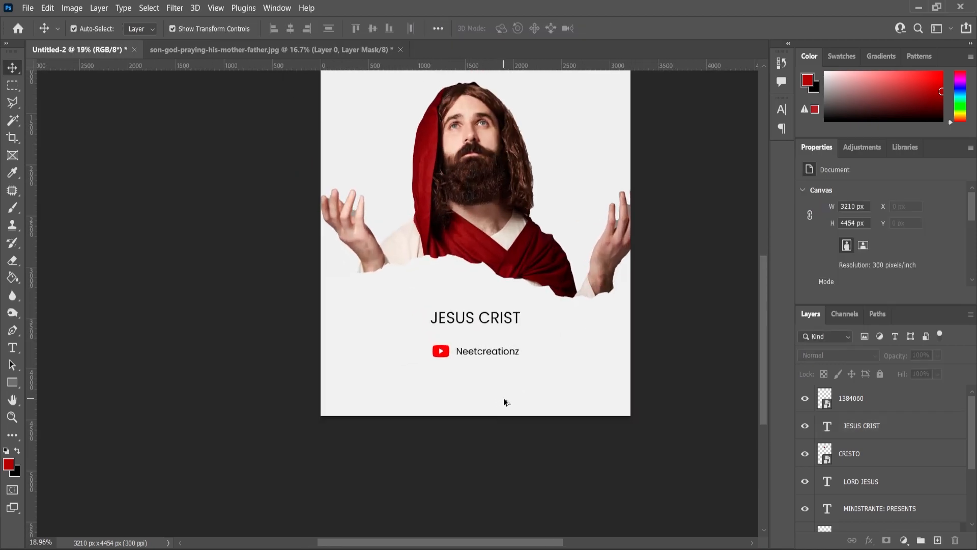
{"action": "left_click", "coordinate": [470, 314]}
{"action": "left_click_drag", "start_coordinate": [471, 317], "coordinate": [471, 304]}
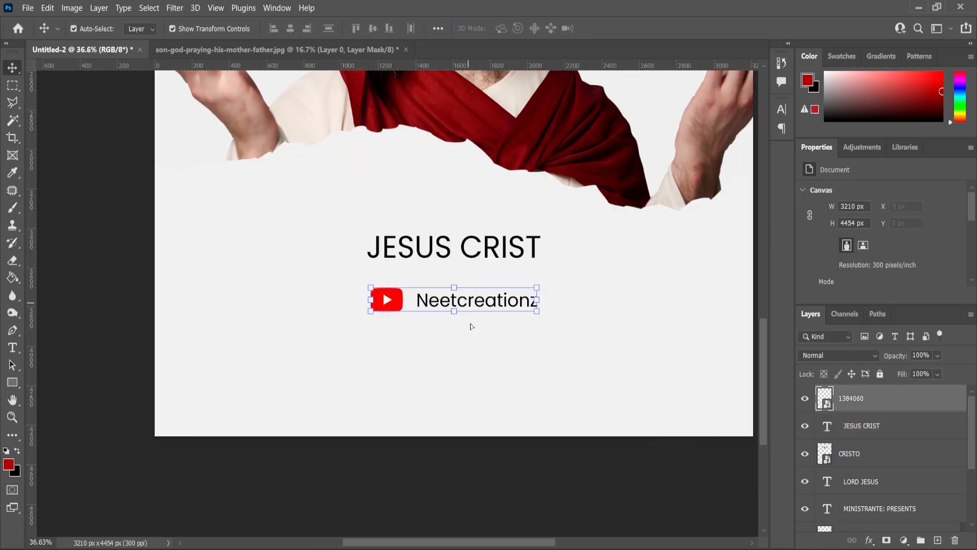
- Add the text DESIGN BY NEET CREATIONZ near the bottom edge of the poster
{"action": "left_click", "coordinate": [257, 420]}
{"action": "key", "text": "t"}
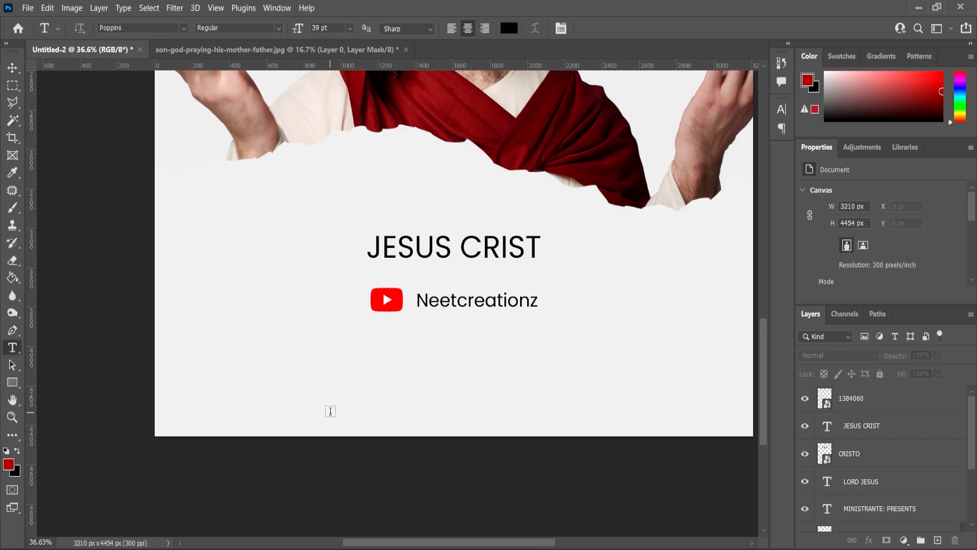
{"action": "left_click", "coordinate": [427, 407]}
{"action": "type", "text": "DESIGN "}
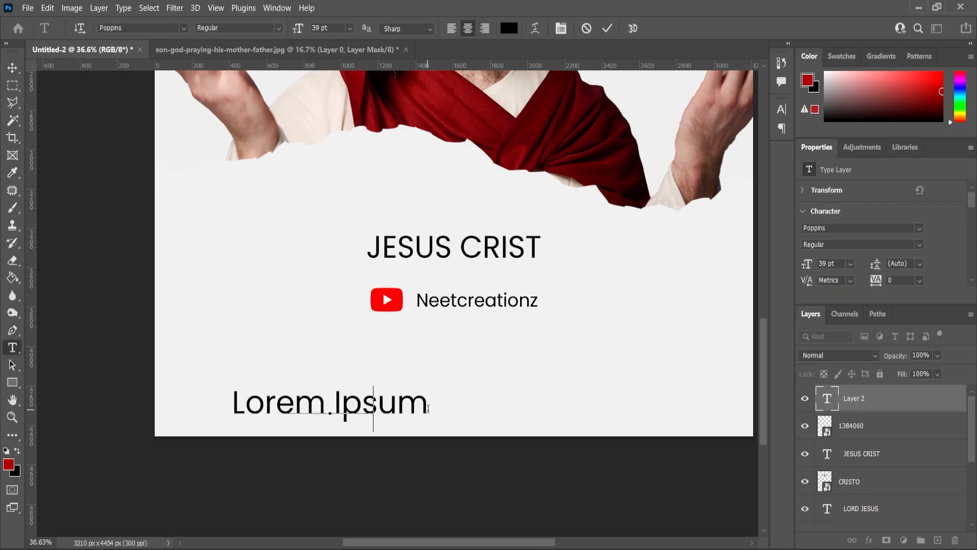
{"action": "type", "text": "BY NEET"}
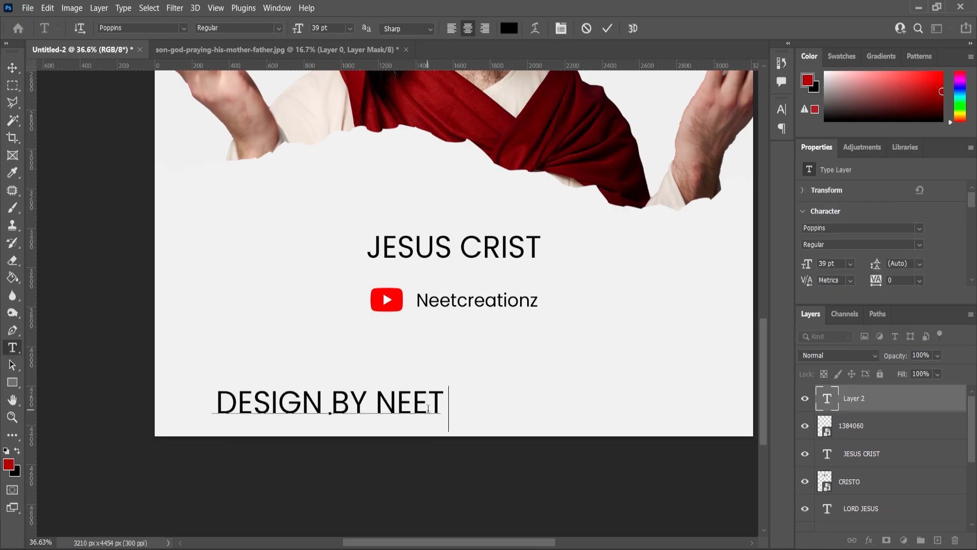
{"action": "type", "text": " CREATIONZ"}
- Set the DESIGN BY NEET CREATIONZ text to 18 pt with a letter tracking of 380
{"action": "key", "text": "ctrl+a"}
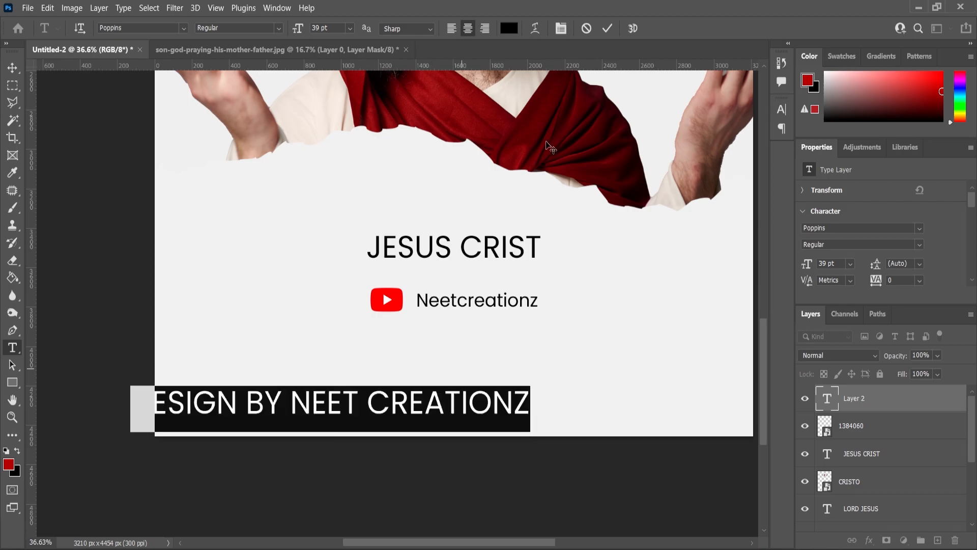
{"action": "left_click_drag", "start_coordinate": [303, 33], "coordinate": [285, 53]}
{"action": "left_click_drag", "start_coordinate": [876, 280], "coordinate": [893, 279]}
{"action": "left_click", "coordinate": [12, 69]}
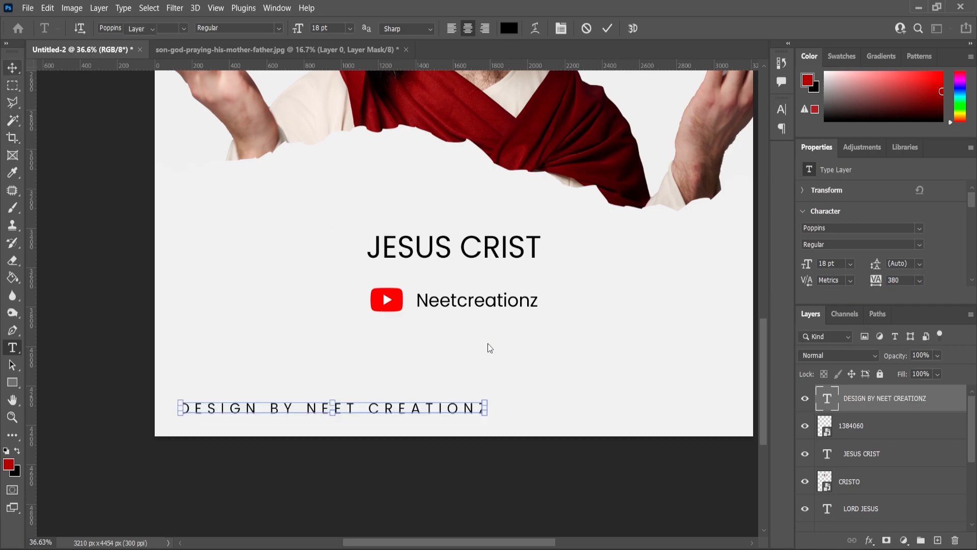
- Centre the DESIGN BY NEET CREATIONZ line horizontally on the canvas and shrink it to about 17 pt
{"action": "key", "text": "ctrl+a"}
{"action": "left_click", "coordinate": [290, 32]}
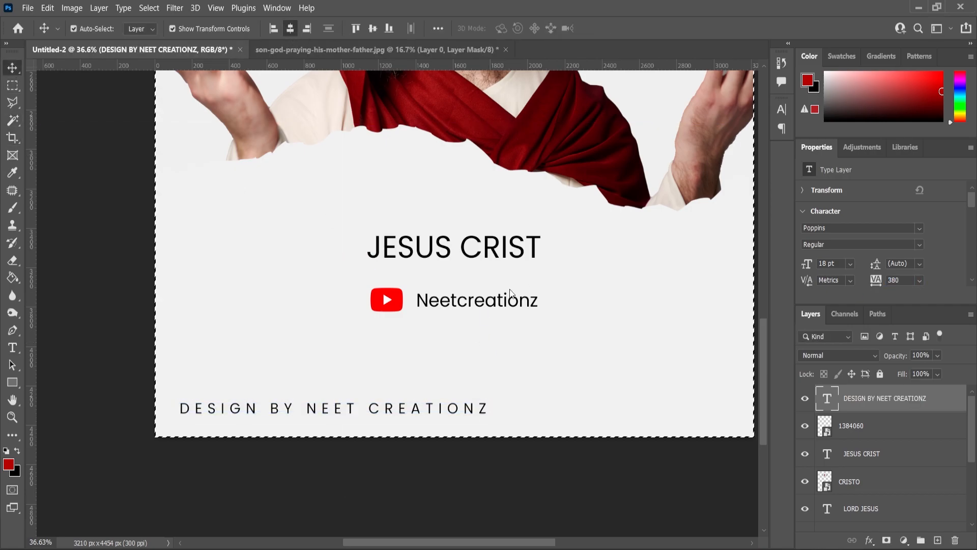
{"action": "key", "text": "ctrl+d"}
{"action": "left_click_drag", "start_coordinate": [609, 400], "coordinate": [602, 417]}
{"action": "left_click", "coordinate": [11, 422]}
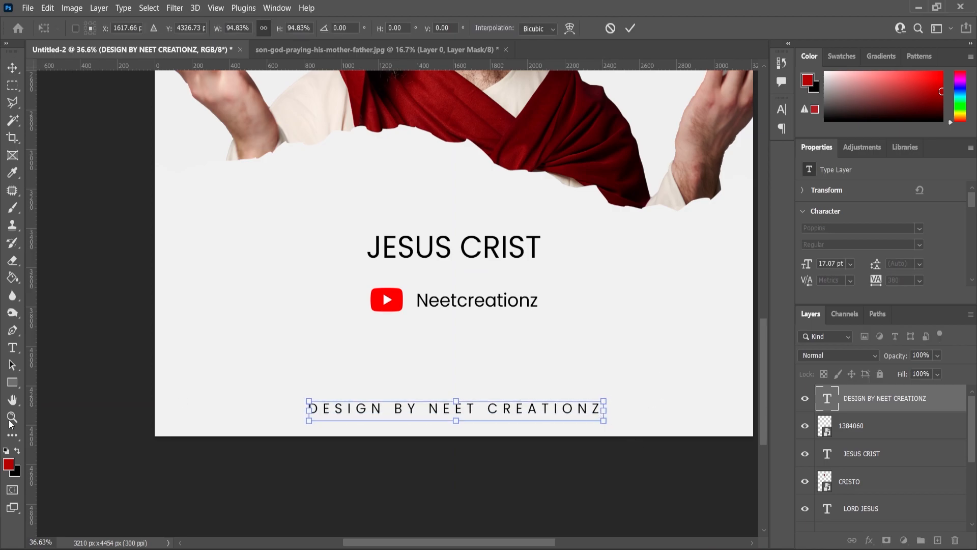
- Move the YouTube Neetcreationz line down and duplicate JESUS CRIST into the gap above it
{"action": "left_click_drag", "start_coordinate": [487, 407], "coordinate": [499, 407]}
{"action": "left_click_drag", "start_coordinate": [395, 356], "coordinate": [395, 378]}
{"action": "left_click", "coordinate": [479, 303]}
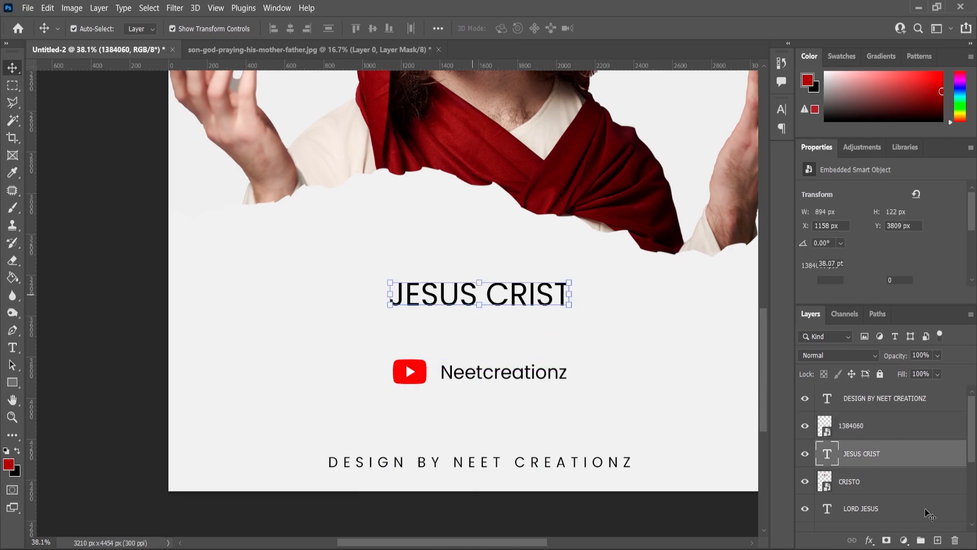
{"action": "left_click_drag", "start_coordinate": [468, 301], "coordinate": [469, 337]}
- Copy 20 HOURS from the Content notes in Notepad and replace the duplicated JESUS CRIST text with it
{"action": "key", "text": "alt+Tab"}
{"action": "left_click_drag", "start_coordinate": [224, 329], "coordinate": [127, 328]}
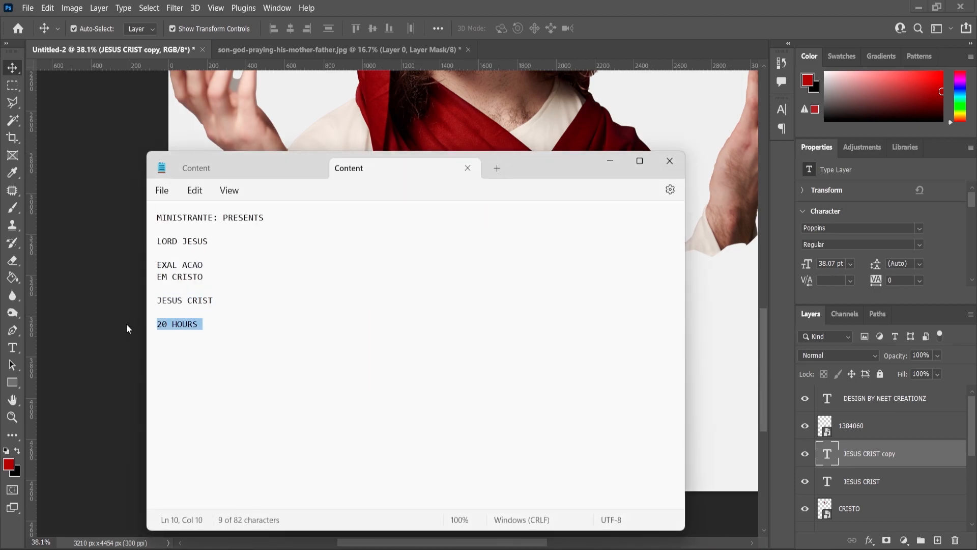
{"action": "left_click", "coordinate": [605, 160]}
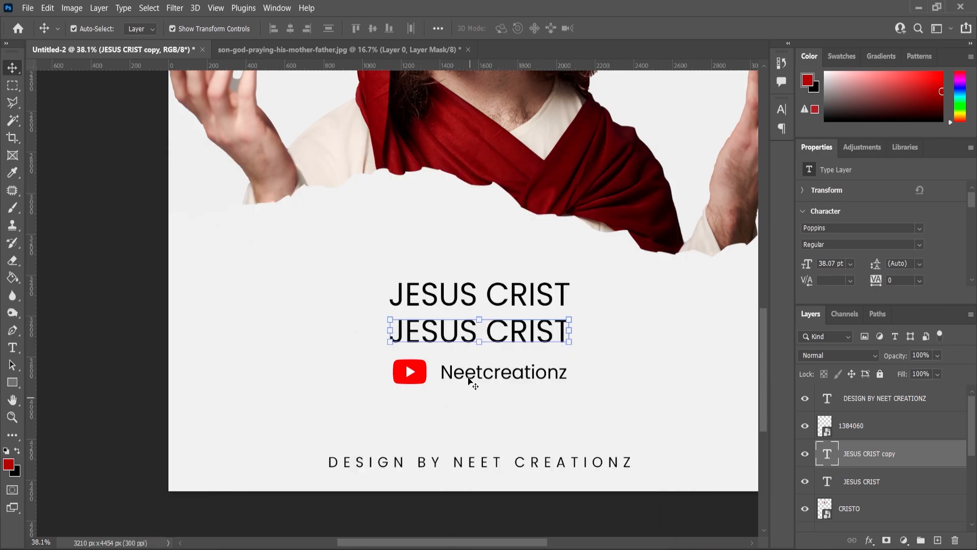
{"action": "double_click", "coordinate": [456, 340]}
{"action": "key", "text": "ctrl+v"}
- Set the 20 HOURS text to Poppins Bold
{"action": "key", "text": "ctrl+a"}
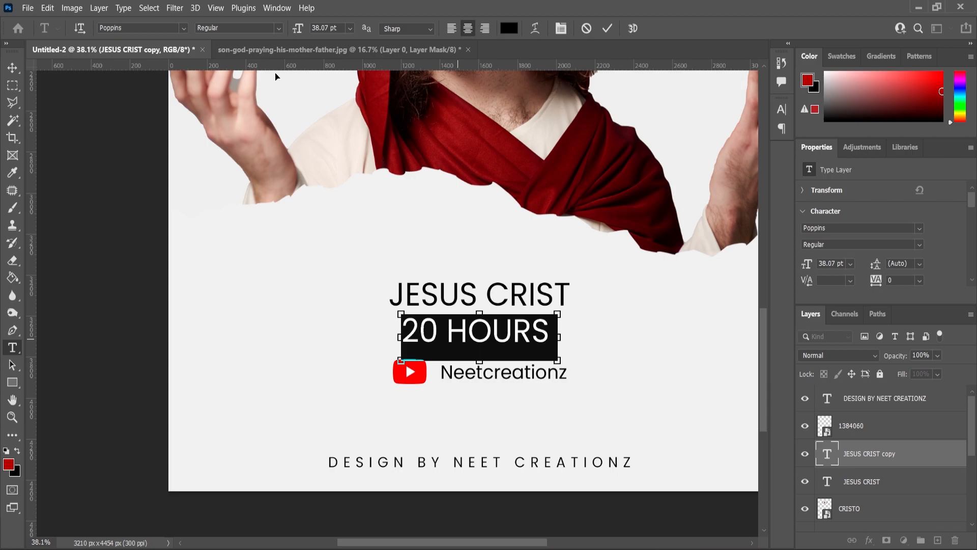
{"action": "left_click", "coordinate": [277, 29]}
{"action": "left_click", "coordinate": [229, 169]}
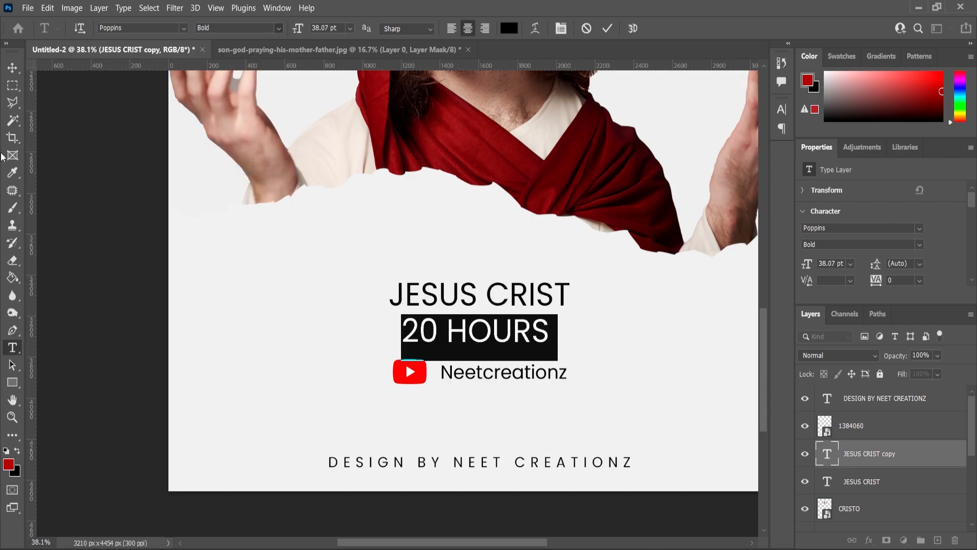
{"action": "left_click", "coordinate": [12, 67]}
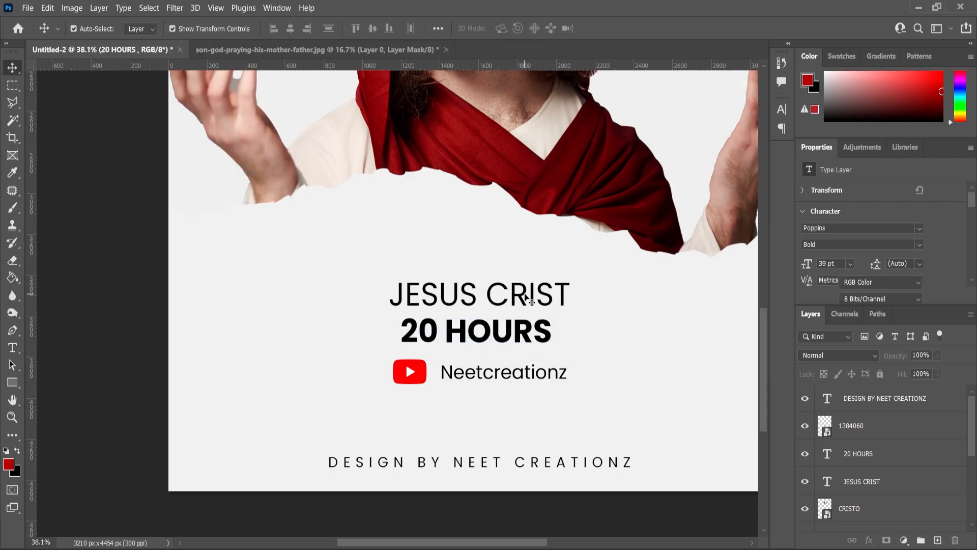
- Shrink the JESUS CRIST text proportionally about its centre to about 57.5%, roughly 22 pt
{"action": "left_click", "coordinate": [569, 284]}
{"action": "key", "text": "ctrl+t"}
{"action": "left_click_drag", "start_coordinate": [569, 304], "coordinate": [532, 312]}
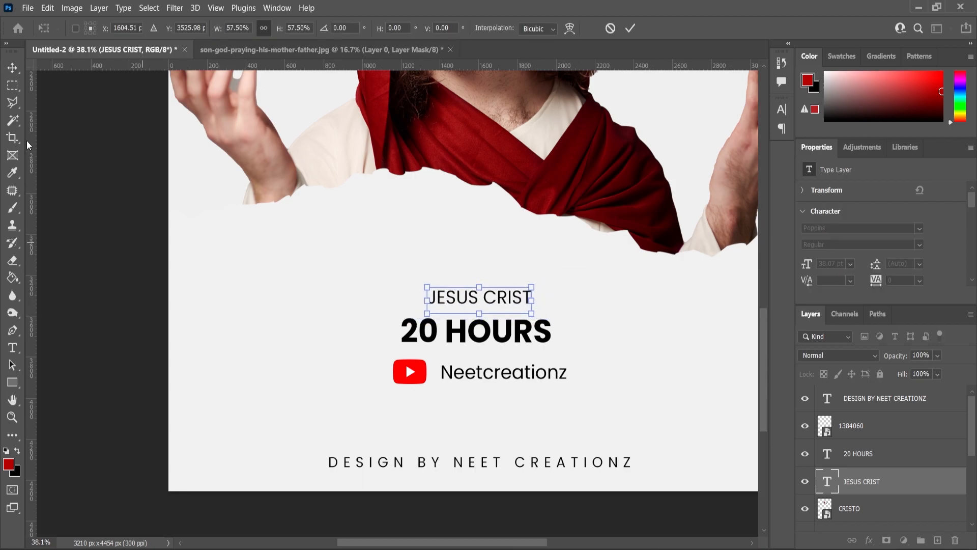
{"action": "left_click", "coordinate": [14, 71]}
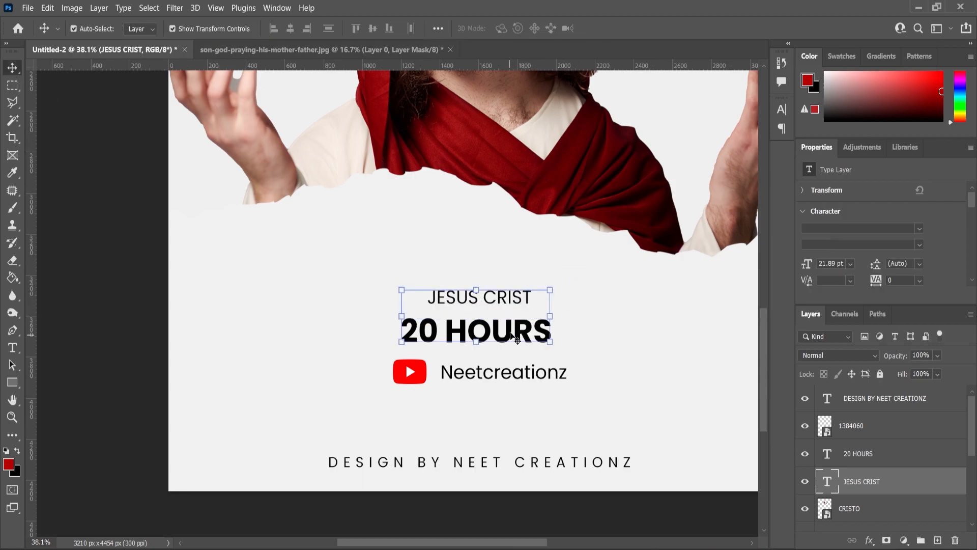
- Enlarge JESUS CRIST and 20 HOURS together to about 120% and move them up towards the torn paper edge
{"action": "left_click", "coordinate": [514, 340], "text": "shift"}
{"action": "key", "text": "ctrl+t"}
{"action": "left_click_drag", "start_coordinate": [550, 289], "coordinate": [565, 283]}
{"action": "left_click_drag", "start_coordinate": [517, 328], "coordinate": [517, 303]}
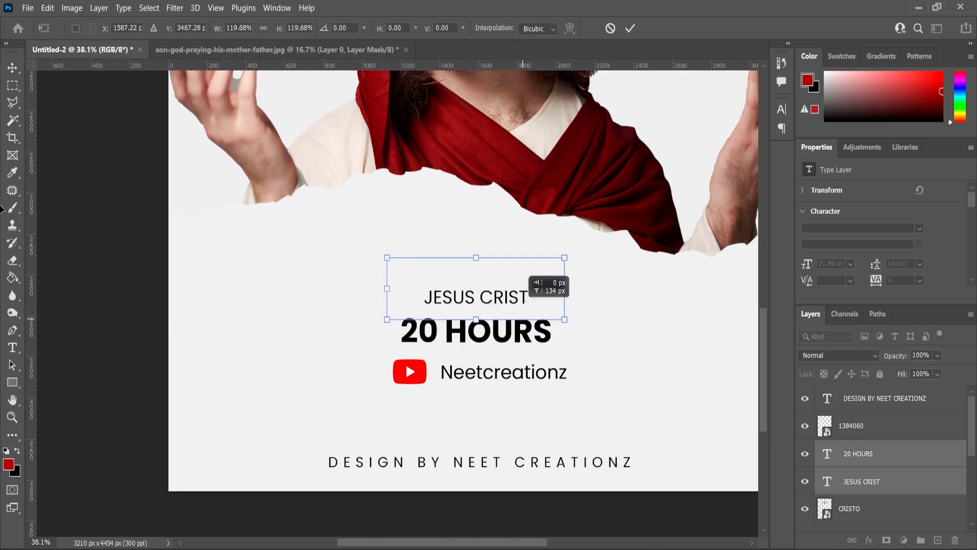
{"action": "left_click", "coordinate": [129, 245]}
- Align JESUS CRIST, 20 HOURS, the YouTube line and the DESIGN BY line on a common horizontal centre
{"action": "scroll", "coordinate": [507, 356], "scroll_direction": "down", "scroll_amount": 5}
{"action": "scroll", "coordinate": [498, 369], "scroll_direction": "up", "scroll_amount": 5}
{"action": "left_click", "coordinate": [497, 363]}
{"action": "left_click", "coordinate": [195, 393]}
{"action": "left_click", "coordinate": [449, 365]}
{"action": "left_click", "coordinate": [448, 304], "text": "shift"}
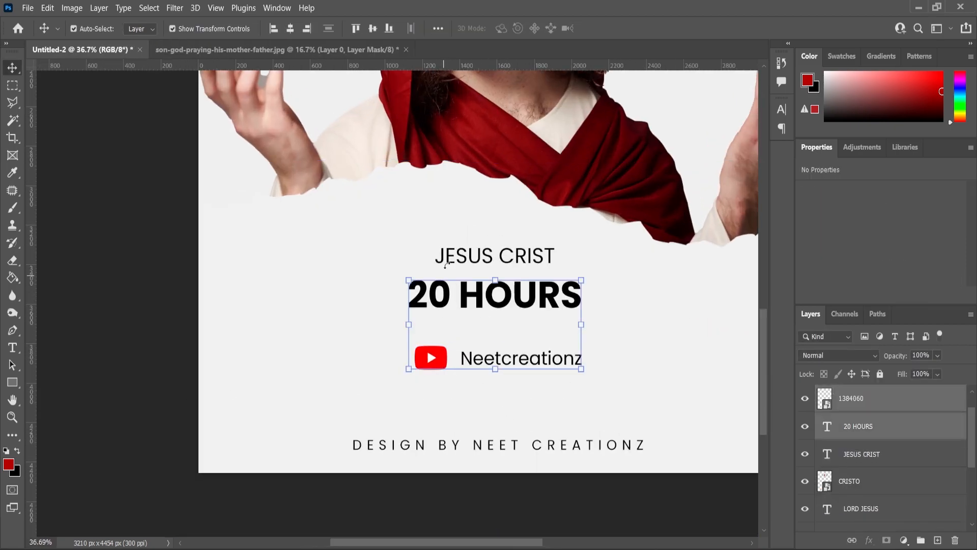
{"action": "left_click", "coordinate": [446, 260], "text": "shift"}
{"action": "left_click", "coordinate": [457, 448], "text": "shift"}
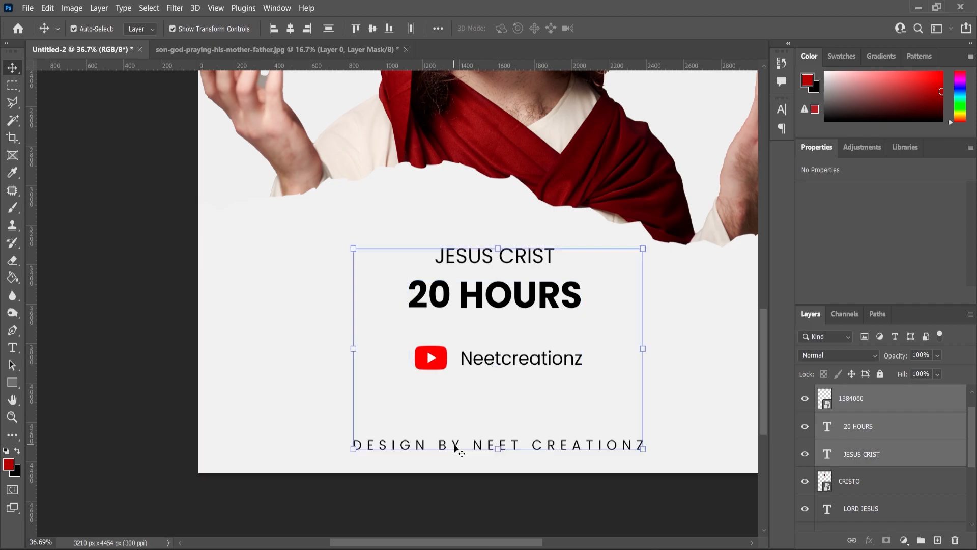
{"action": "left_click", "coordinate": [289, 29]}
{"action": "left_click", "coordinate": [138, 335]}
{"action": "scroll", "coordinate": [288, 320], "scroll_direction": "down", "scroll_amount": 5}
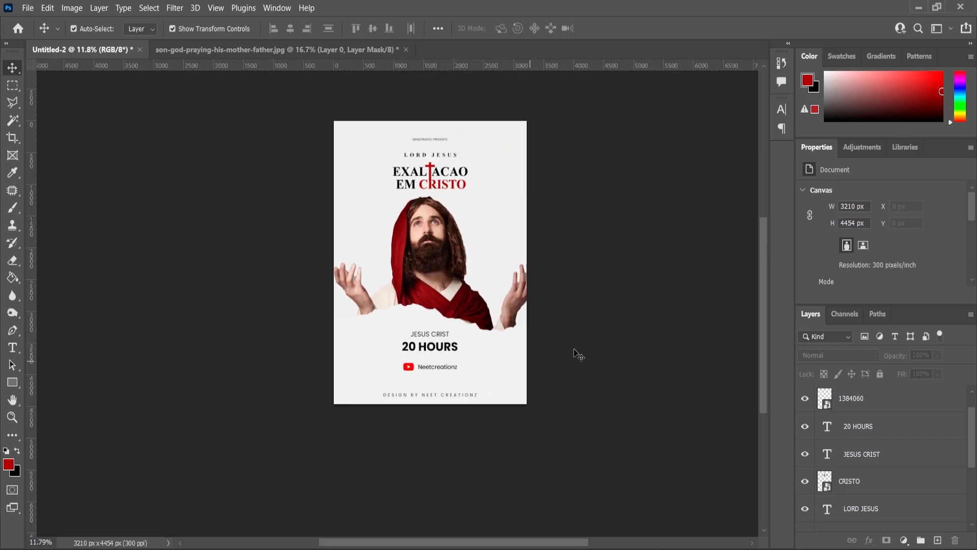
{"action": "scroll", "coordinate": [484, 265], "scroll_direction": "up", "scroll_amount": 2}
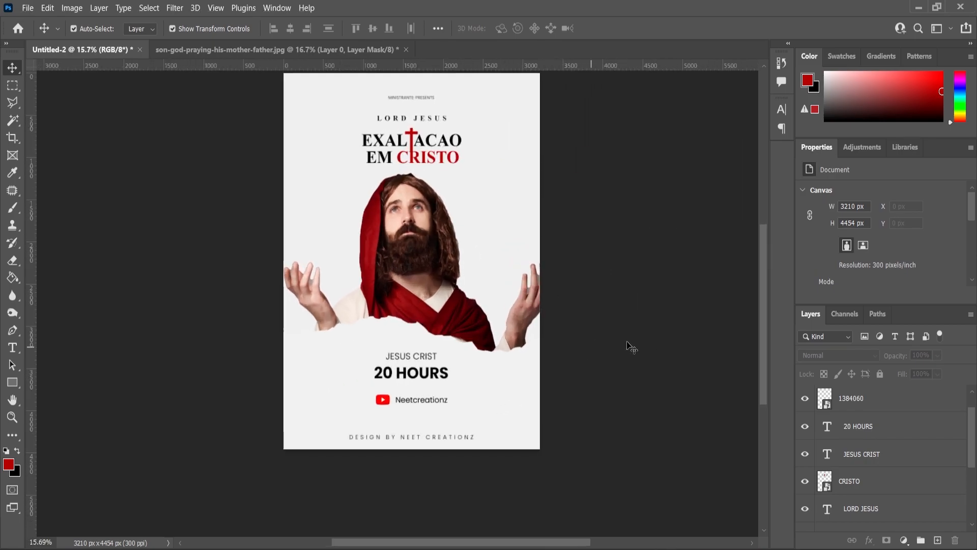
- Place the dove image pngwing.com.png at about 39.6% scale between the title and the raised hand beside the red veil
{"action": "key", "text": "alt+Tab"}
{"action": "left_click_drag", "start_coordinate": [425, 159], "coordinate": [395, 305]}
{"action": "left_click_drag", "start_coordinate": [518, 157], "coordinate": [475, 238]}
{"action": "left_click_drag", "start_coordinate": [384, 264], "coordinate": [341, 230]}
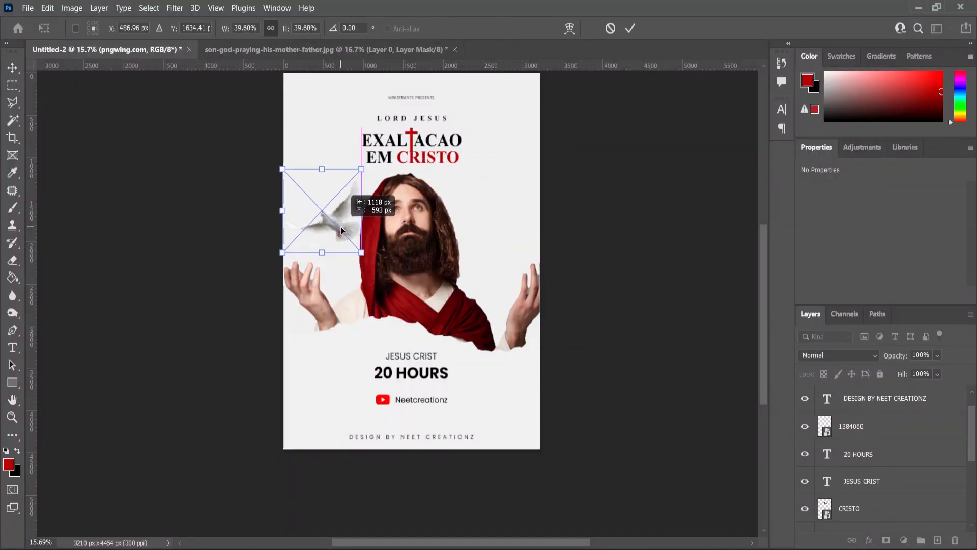
{"action": "key", "text": "Return"}
- Shrink the dove proportionally to about 737 px wide
{"action": "scroll", "coordinate": [339, 224], "scroll_direction": "up", "scroll_amount": 3}
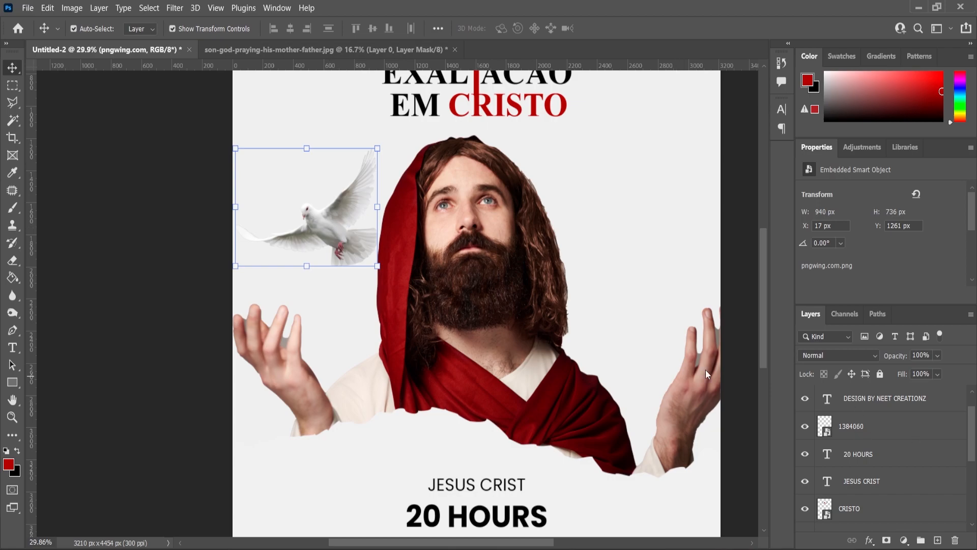
{"action": "left_click_drag", "start_coordinate": [382, 273], "coordinate": [360, 268]}
{"action": "key", "text": "Return"}
- Duplicate the dove layer and move the copy to the opposite side of Jesus's head
{"action": "scroll", "coordinate": [858, 497], "scroll_direction": "up", "scroll_amount": 1}
{"action": "left_click_drag", "start_coordinate": [858, 405], "coordinate": [938, 538]}
{"action": "left_click_drag", "start_coordinate": [310, 224], "coordinate": [663, 218]}
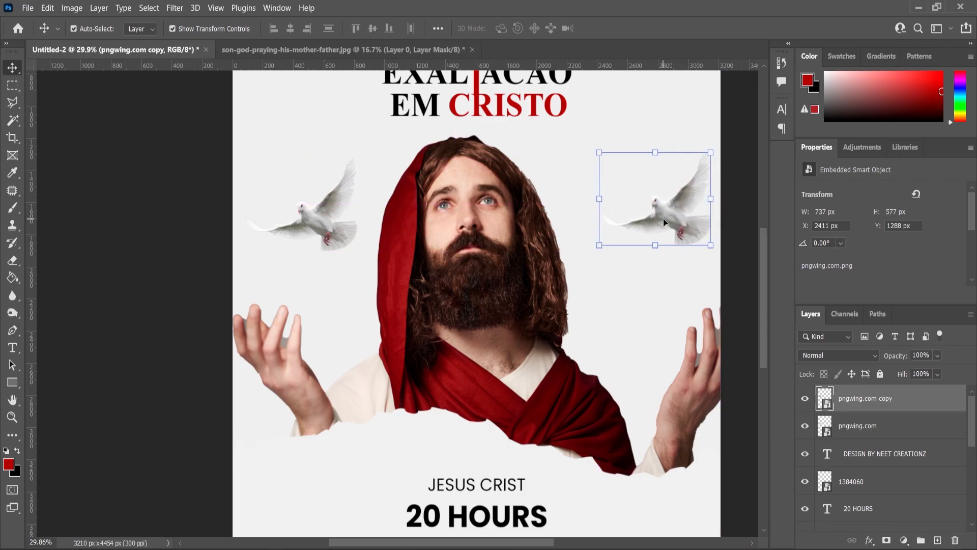
- Flip the dove copy horizontally and shrink it to about 435 px wide
{"action": "key", "text": "ctrl+t"}
{"action": "right_click", "coordinate": [663, 218]}
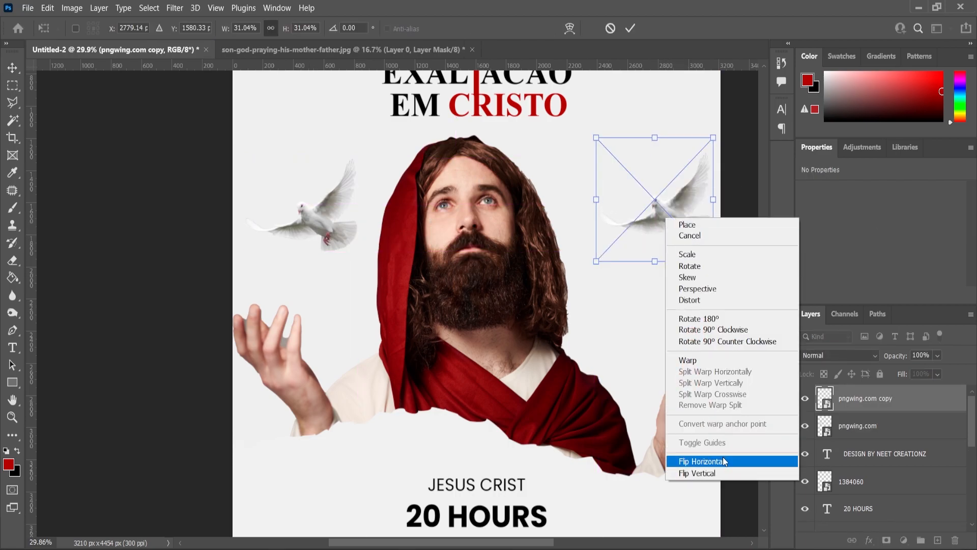
{"action": "left_click", "coordinate": [726, 461]}
{"action": "left_click_drag", "start_coordinate": [596, 261], "coordinate": [648, 229]}
{"action": "left_click", "coordinate": [12, 419]}
{"action": "left_click", "coordinate": [389, 29]}
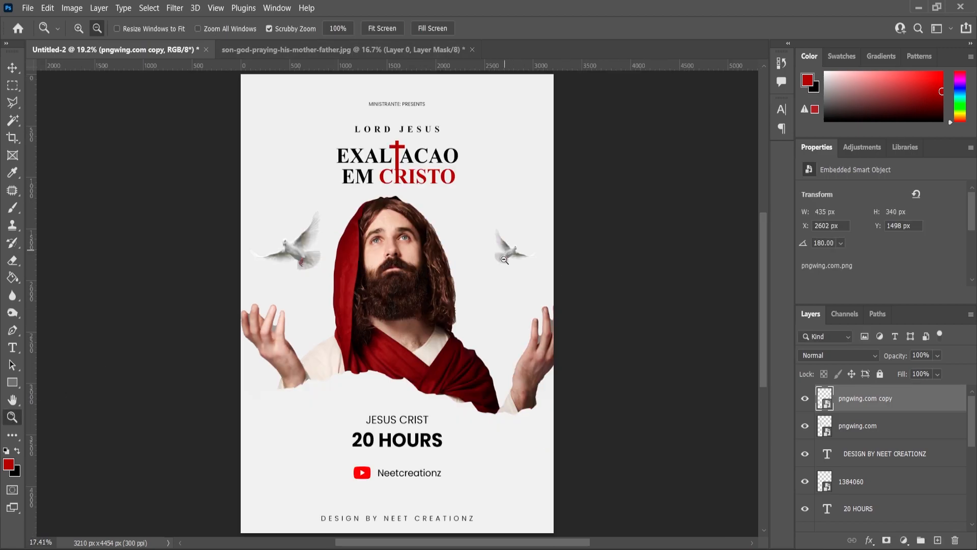
{"action": "scroll", "coordinate": [506, 255], "scroll_direction": "down", "scroll_amount": 1}
- Add a Levels adjustment above all layers with black input 6, midtones 1.02 and white input 255
{"action": "left_click", "coordinate": [904, 540]}
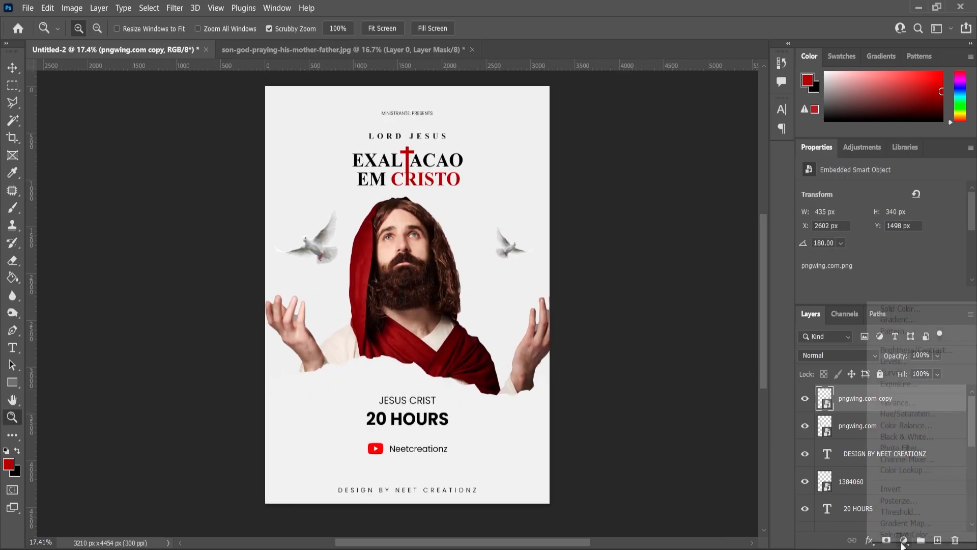
{"action": "left_click", "coordinate": [909, 365]}
{"action": "left_click_drag", "start_coordinate": [892, 255], "coordinate": [894, 256]}
{"action": "left_click_drag", "start_coordinate": [822, 257], "coordinate": [825, 257]}
{"action": "left_click_drag", "start_coordinate": [960, 257], "coordinate": [965, 260]}
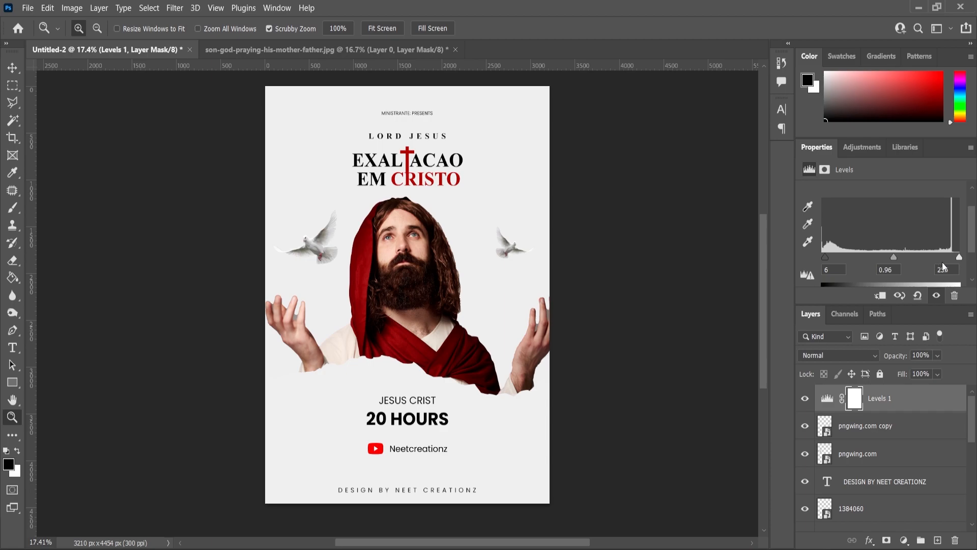
{"action": "left_click_drag", "start_coordinate": [894, 258], "coordinate": [891, 258]}
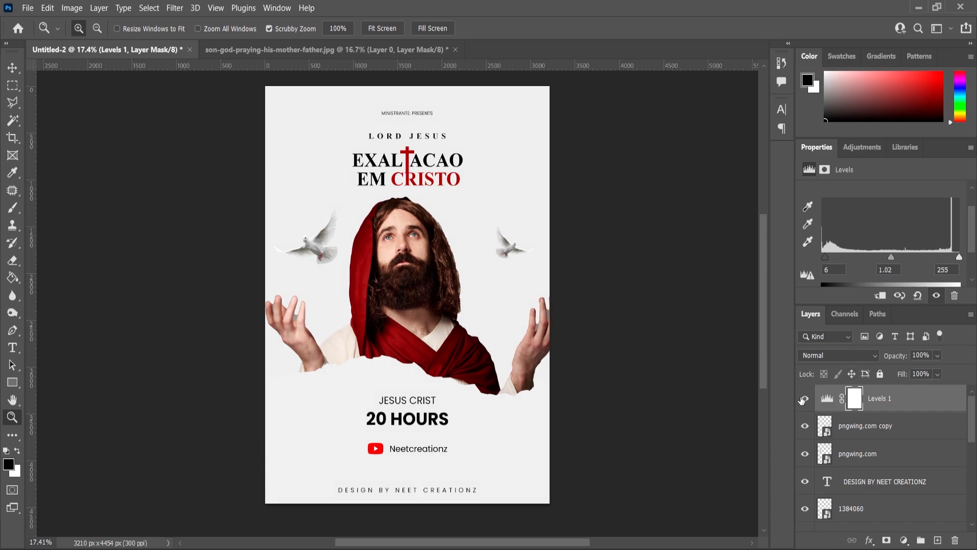